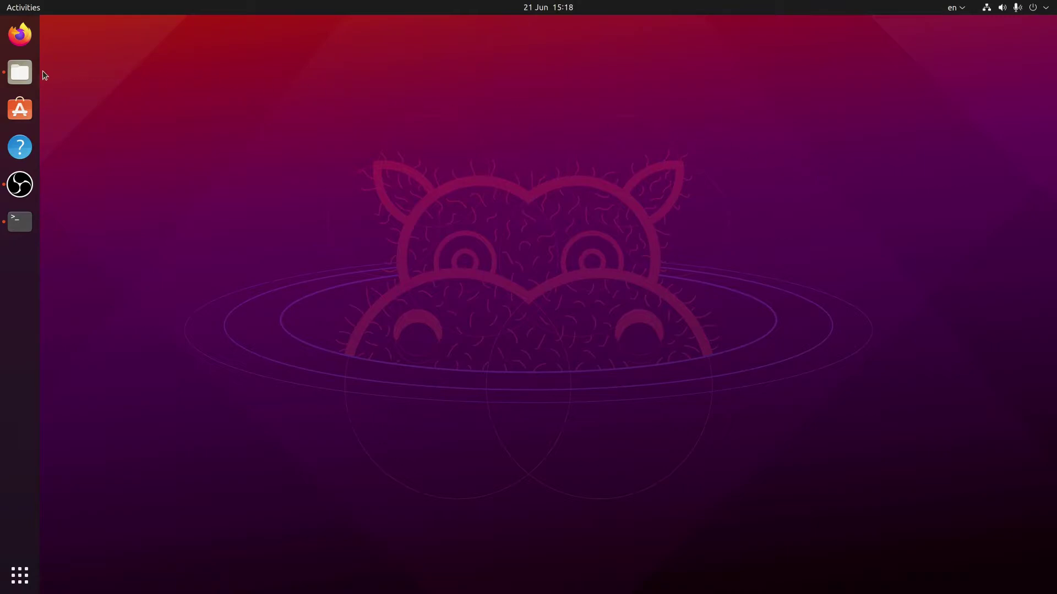
# Step: In Files, allow CADProcessor-x86_64.AppImage to execute as a program via its Properties Permissions
pyautogui.click(22, 75)
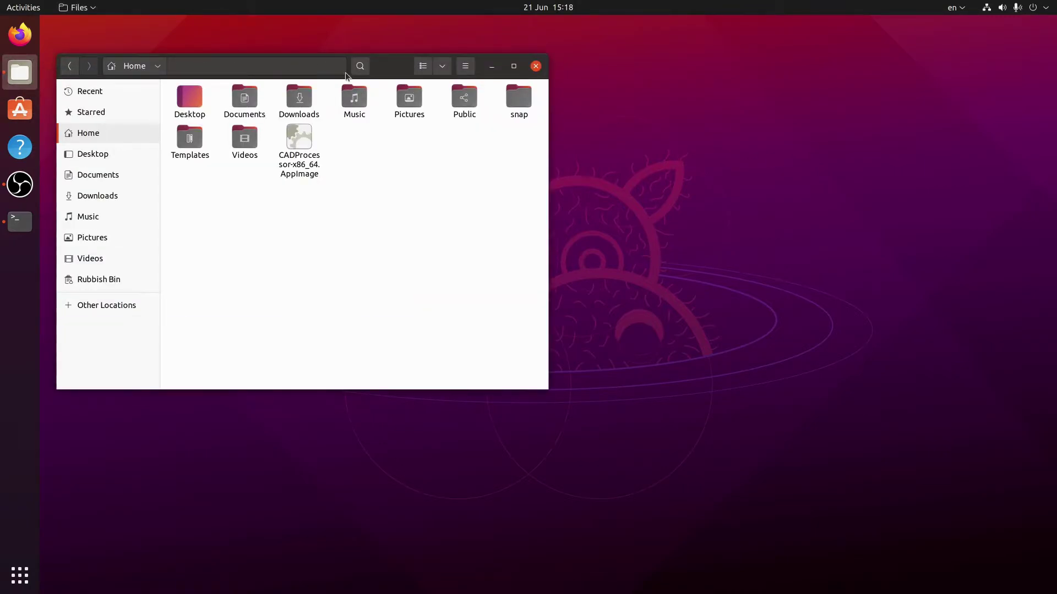
pyautogui.click(304, 151)
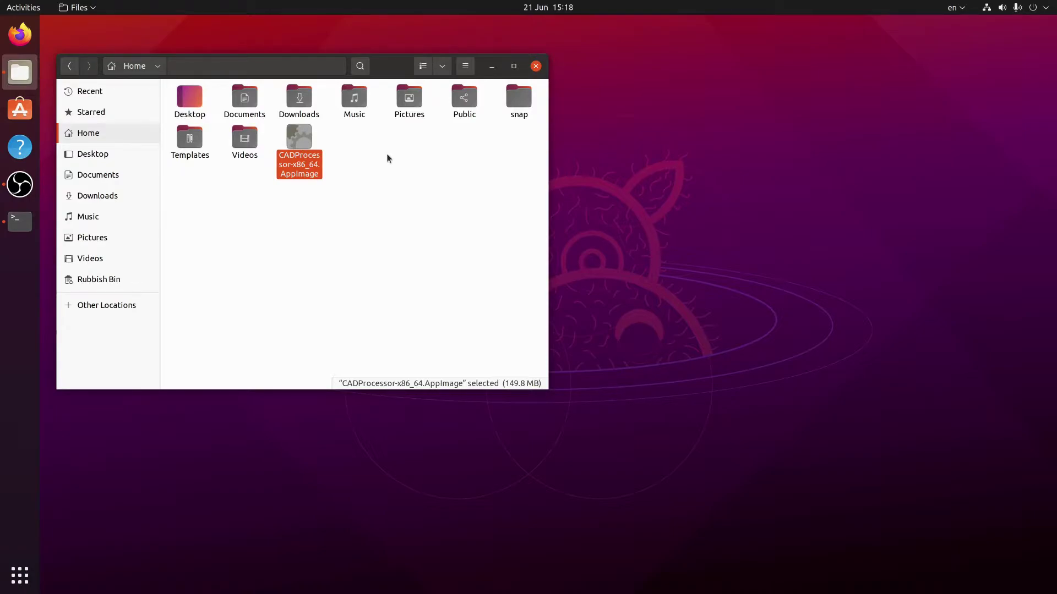
pyautogui.rightClick(298, 168)
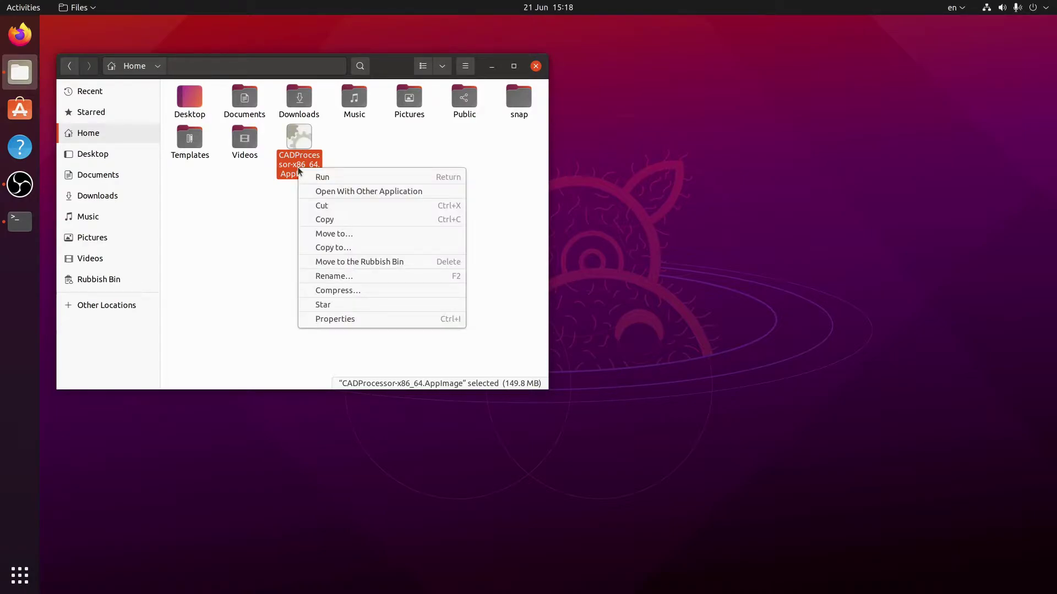
pyautogui.click(365, 318)
pyautogui.click(355, 140)
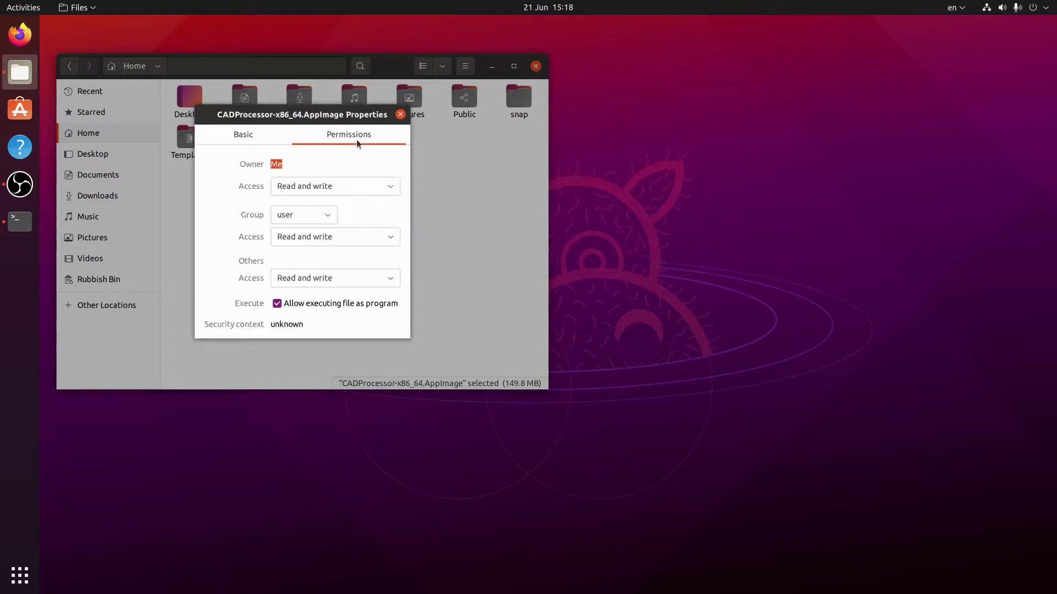
pyautogui.click(285, 306)
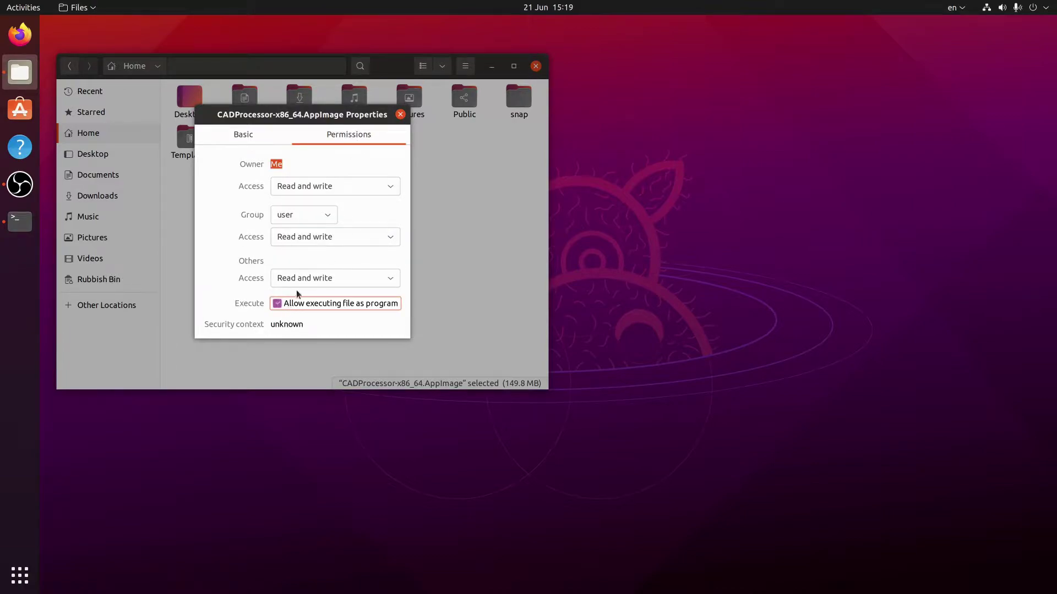
pyautogui.click(400, 114)
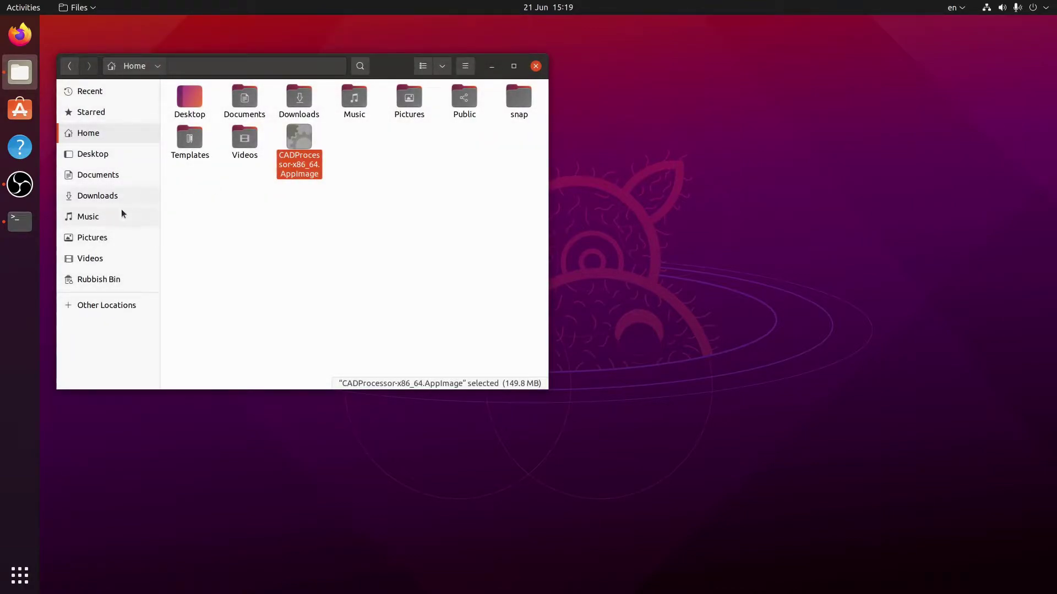
# Step: In a terminal, run chmod +x on CADProcessor-x86_64.AppImage
pyautogui.click(20, 222)
pyautogui.write('chmod +x C')
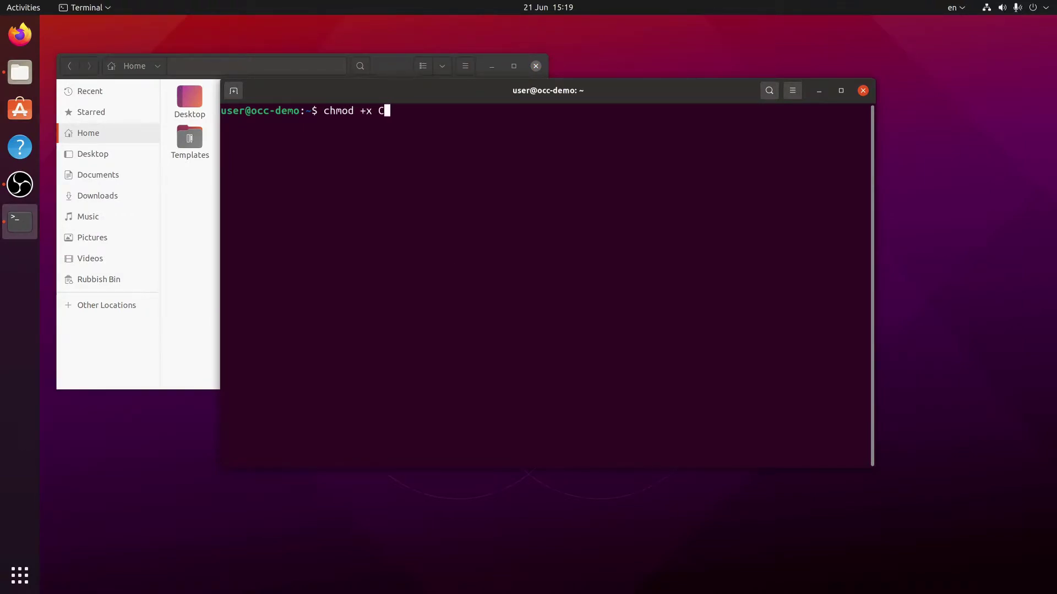
pyautogui.write('AD')
pyautogui.press('Tab')
pyautogui.press('Return')
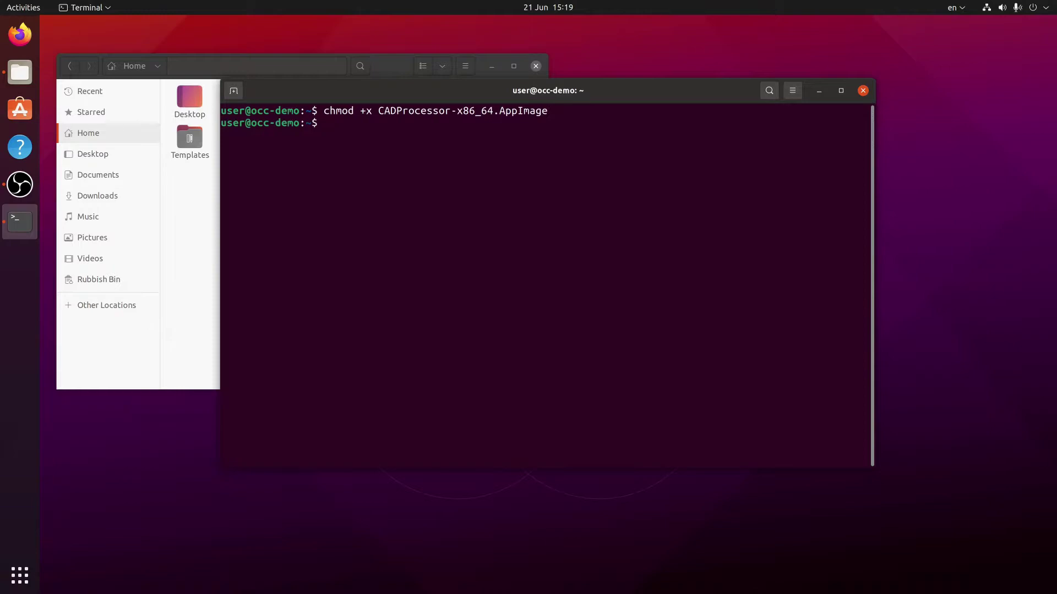
# Step: Launch ./CADProcessor-x86_64.AppImage to start the CLI
pyautogui.write('./CAD')
pyautogui.press('Tab')
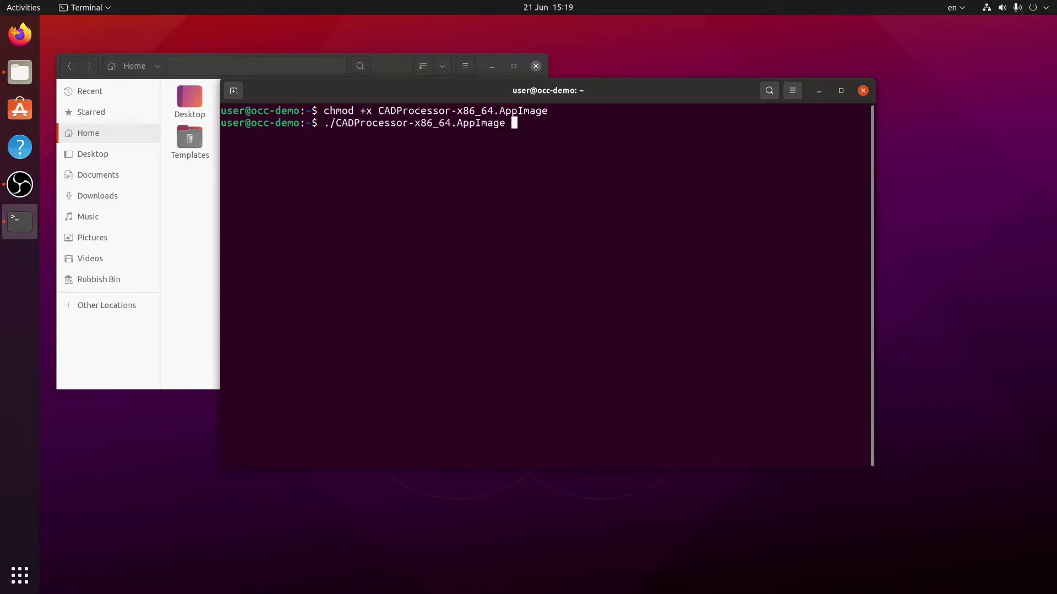
pyautogui.press('Return')
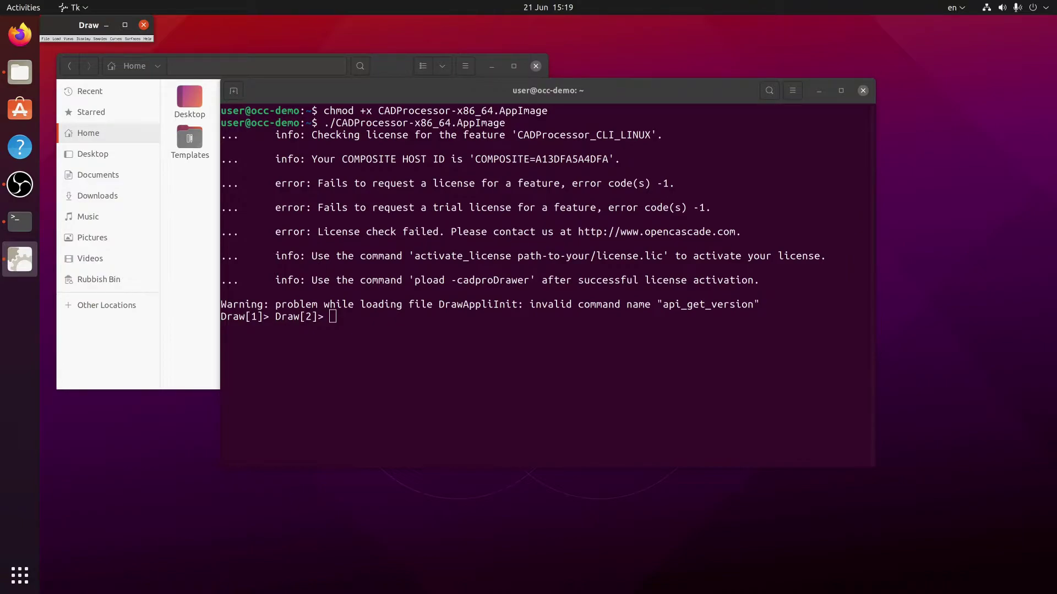
# Step: Highlight the host ID in the license output, then exit the CLI to the shell
pyautogui.moveTo(536, 159); pyautogui.dragTo(606, 160)
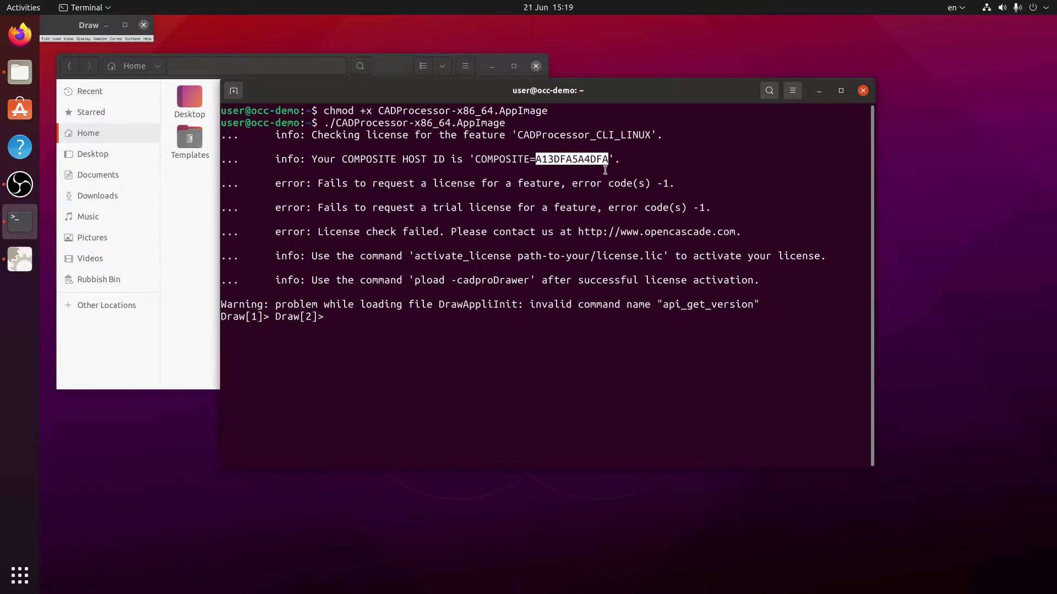
pyautogui.click(644, 160)
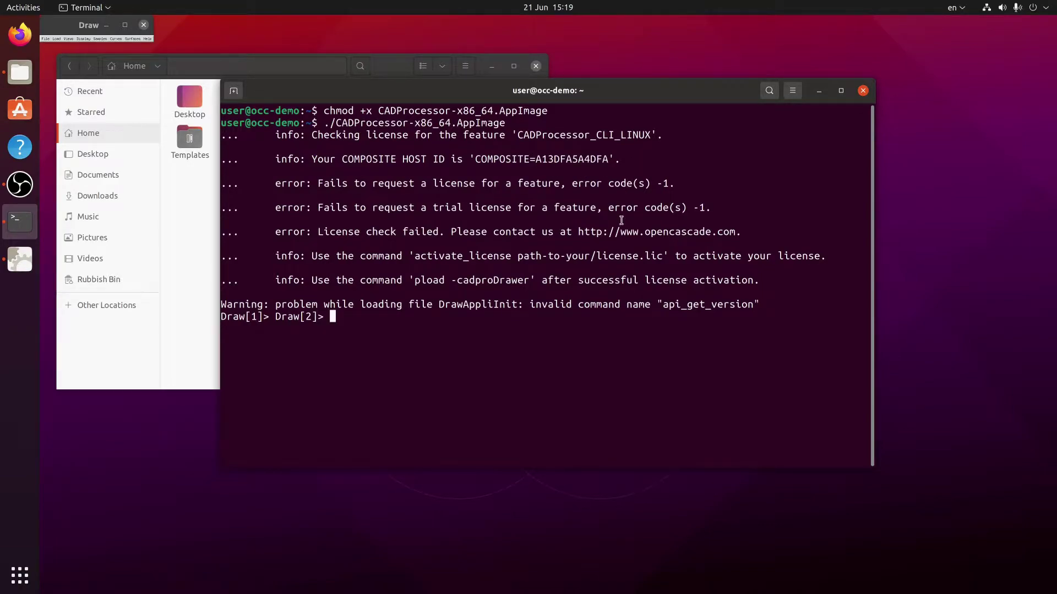
pyautogui.hotkey('ctrl', 'd')
pyautogui.press('Return')
pyautogui.press('Return')
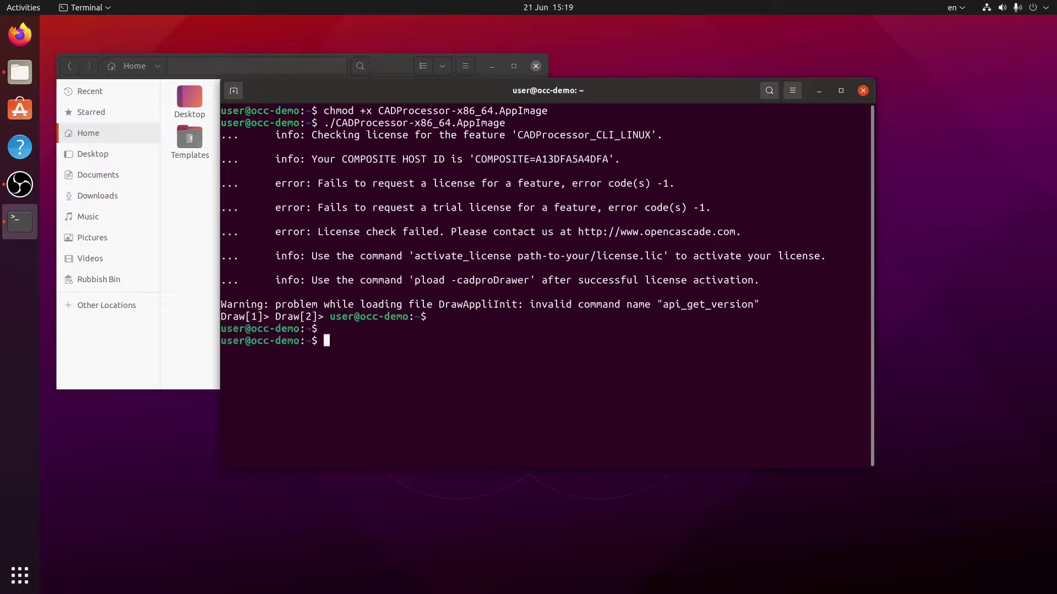
# Step: Change into the Documents folder and list its files
pyautogui.write('cd Docu')
pyautogui.press('BackSpace')
pyautogui.press('BackSpace')
pyautogui.press('BackSpace')
pyautogui.write('ocu')
pyautogui.press('Tab')
pyautogui.press('Return')
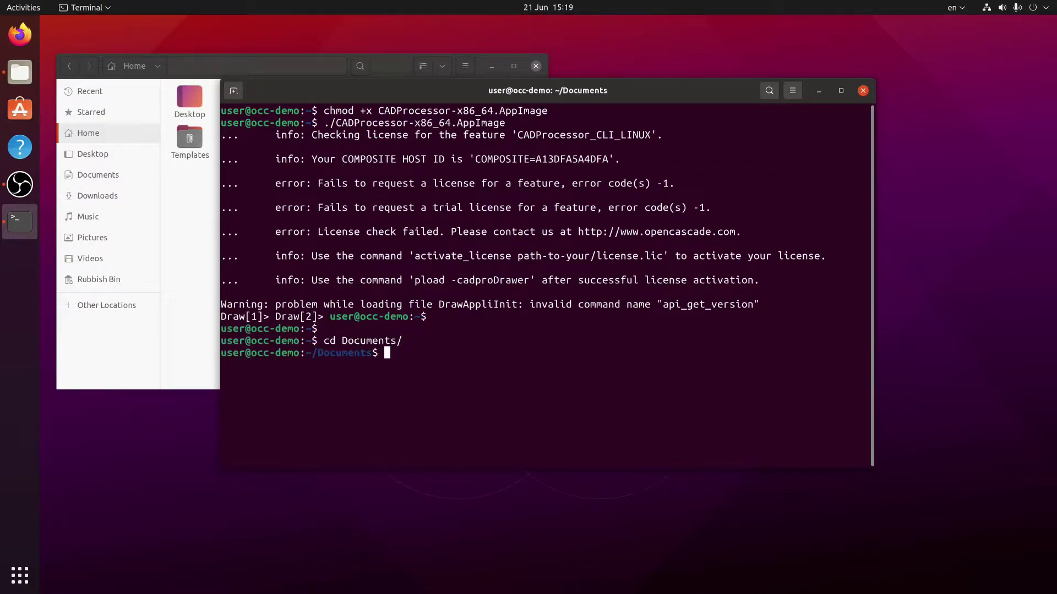
pyautogui.write('ls')
pyautogui.press('Return')
# Step: Print the contents of the .lic license file with cat
pyautogui.write('cat A')
pyautogui.press('Tab')
pyautogui.press('Return')
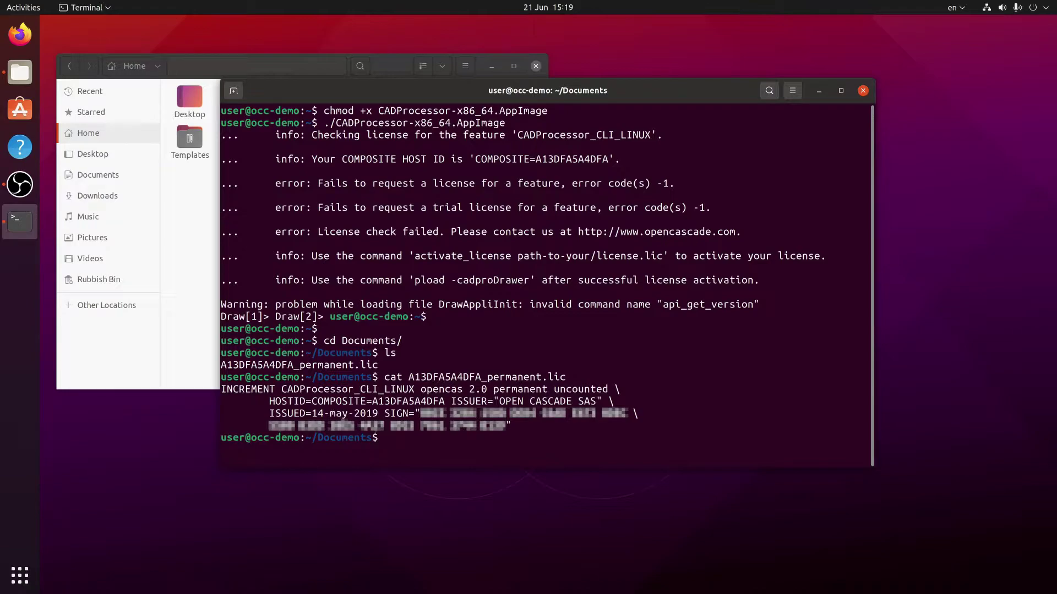
# Step: Return to the home folder and relaunch the CAD Processor AppImage
pyautogui.write('cd')
pyautogui.press('Return')
pyautogui.write('./')
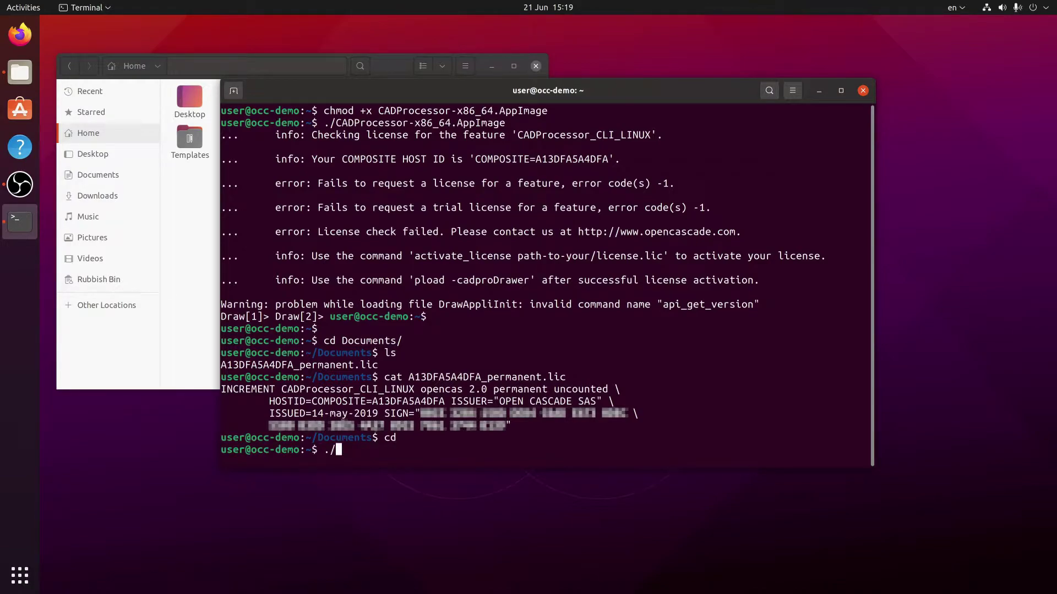
pyautogui.write('CA')
pyautogui.press('Tab')
pyautogui.press('Return')
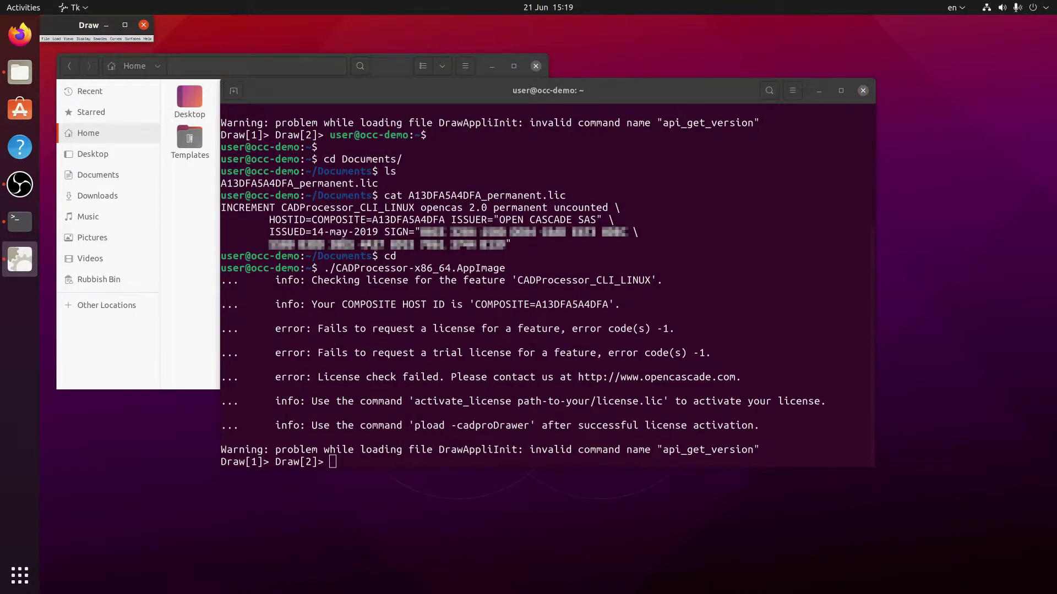
pyautogui.hotkey('alt', 'Tab')
pyautogui.press('Return')
pyautogui.press('Return')
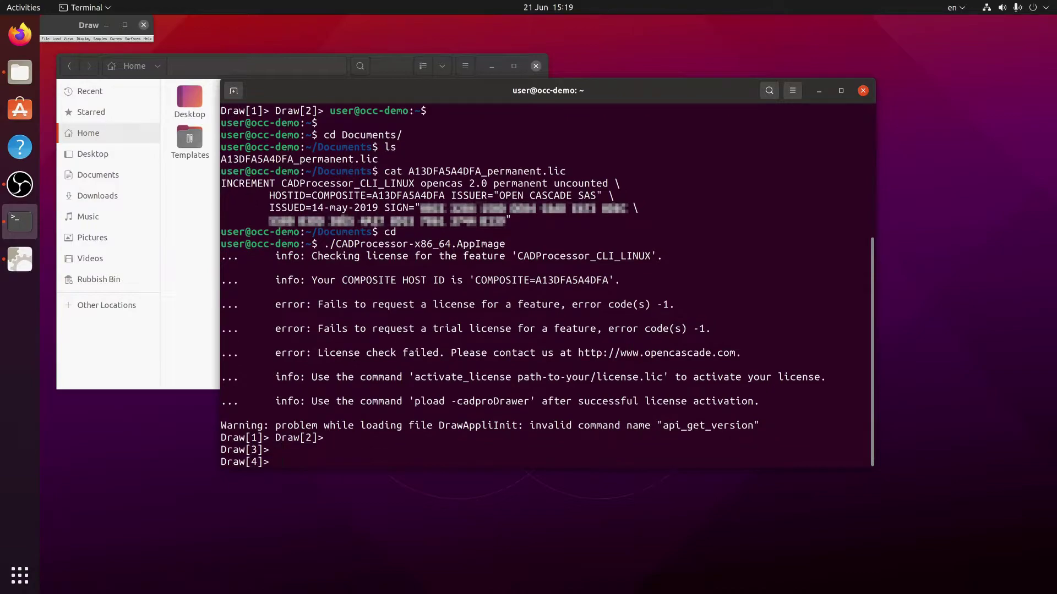
# Step: Inside the CLI, change to the home folder and then into Documents
pyautogui.write('cd')
pyautogui.press('Return')
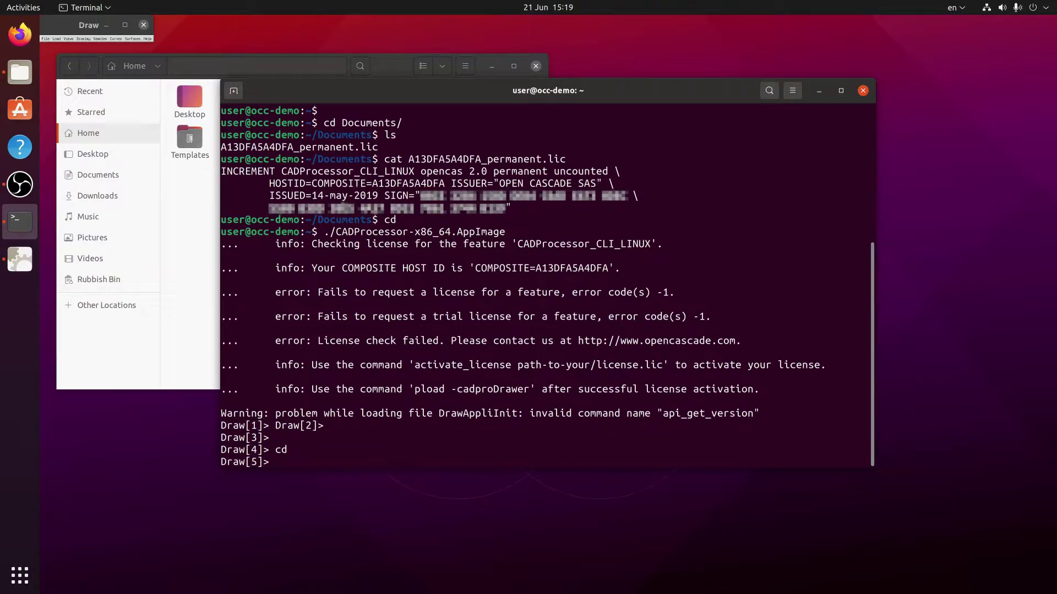
pyautogui.write('cd Documents')
pyautogui.press('Return')
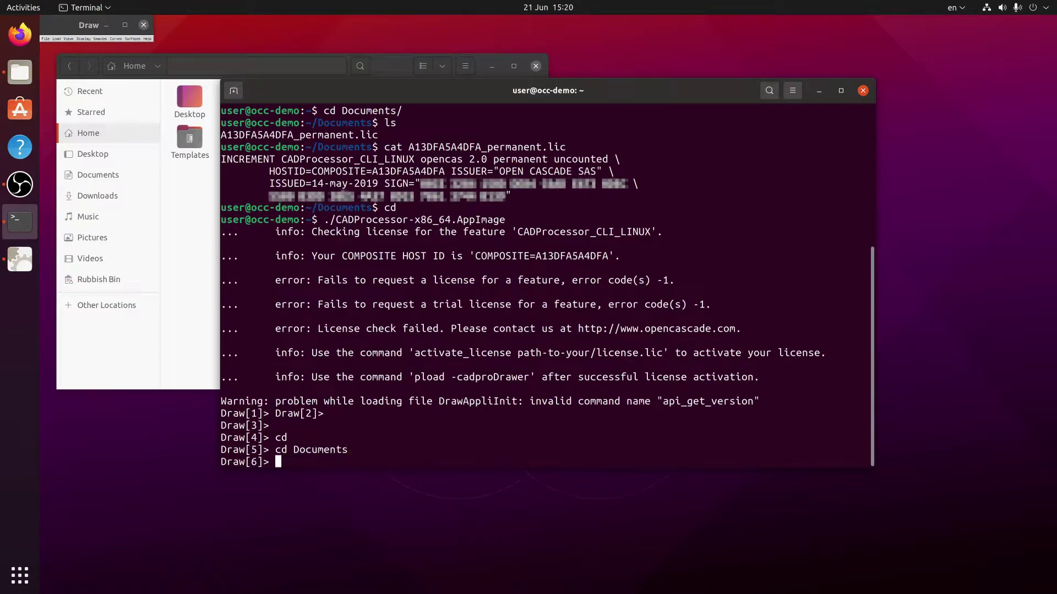
# Step: Run activate_license on the pasted permanent .lic file name
pyautogui.write('active')
pyautogui.press('BackSpace')
pyautogui.write('ate_licens')
pyautogui.press('BackSpace')
pyautogui.press('BackSpace')
pyautogui.write('nse')
pyautogui.doubleClick(432, 147)
pyautogui.middleClick(511, 441)
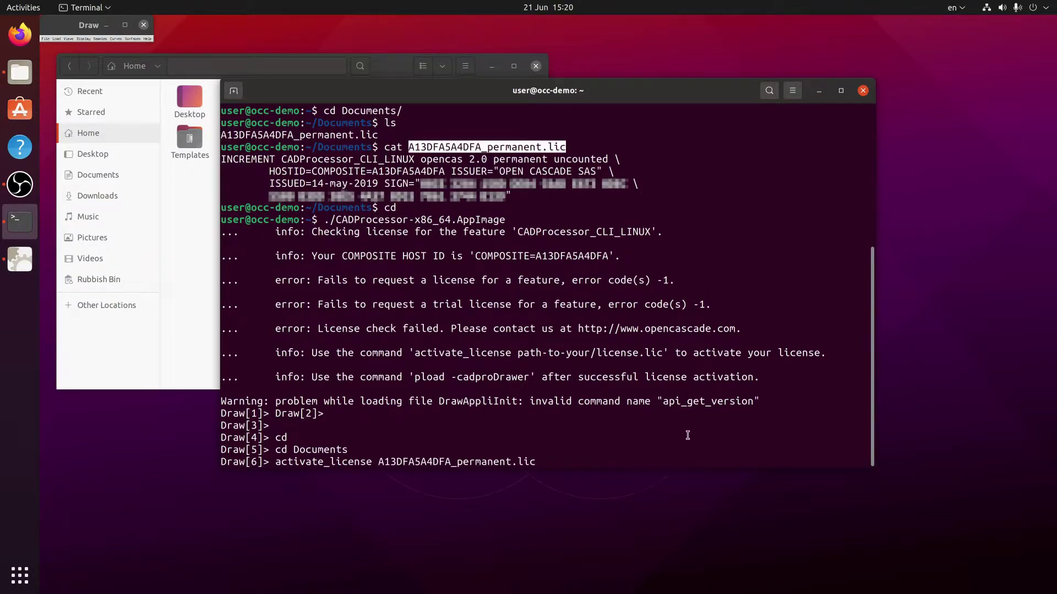
pyautogui.press('Return')
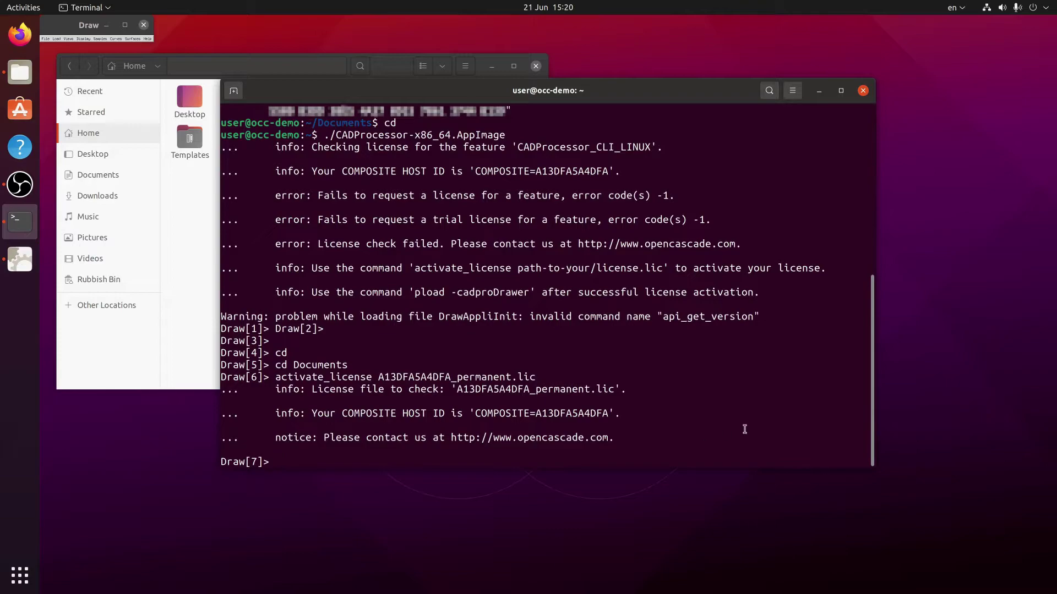
# Step: Exit the CLI and relaunch the AppImage from shell history
pyautogui.hotkey('ctrl', 'd')
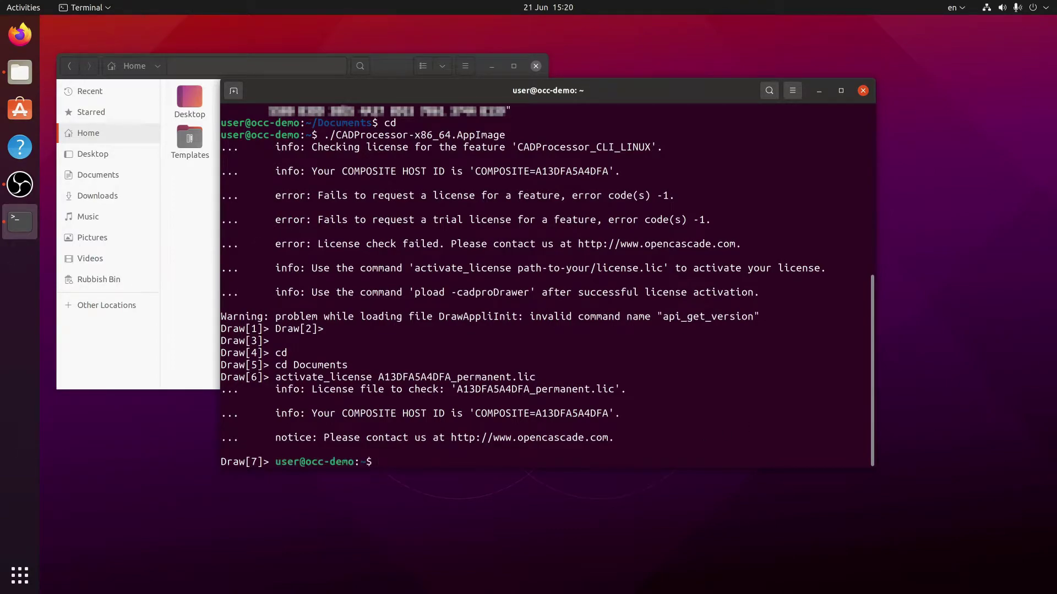
pyautogui.press('Return')
pyautogui.press('Return')
pyautogui.press('Up')
pyautogui.press('Return')
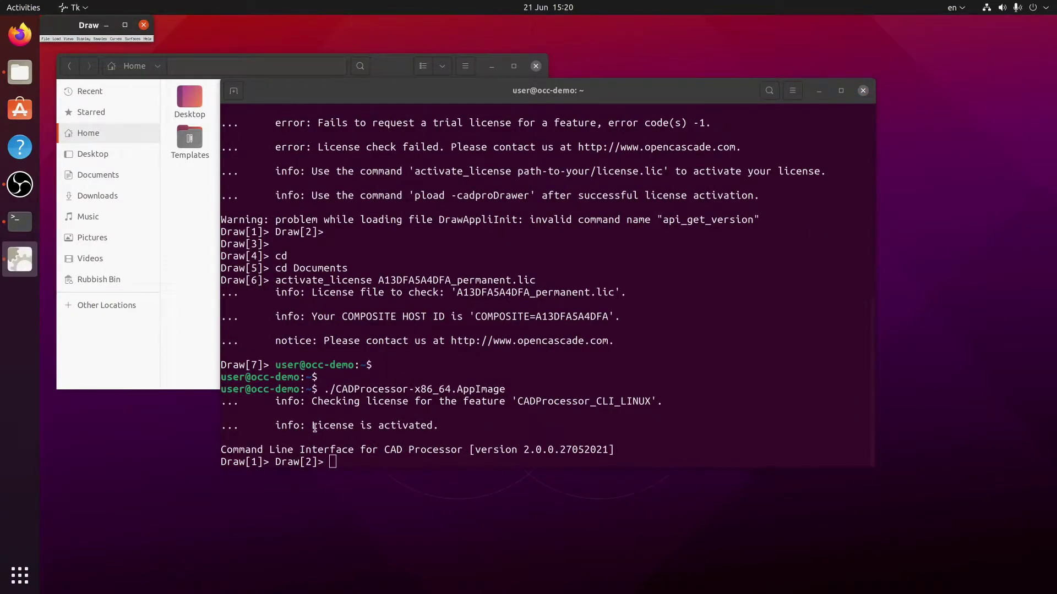
# Step: Create a new model M with api_new M at the Draw prompt
pyautogui.click(474, 426)
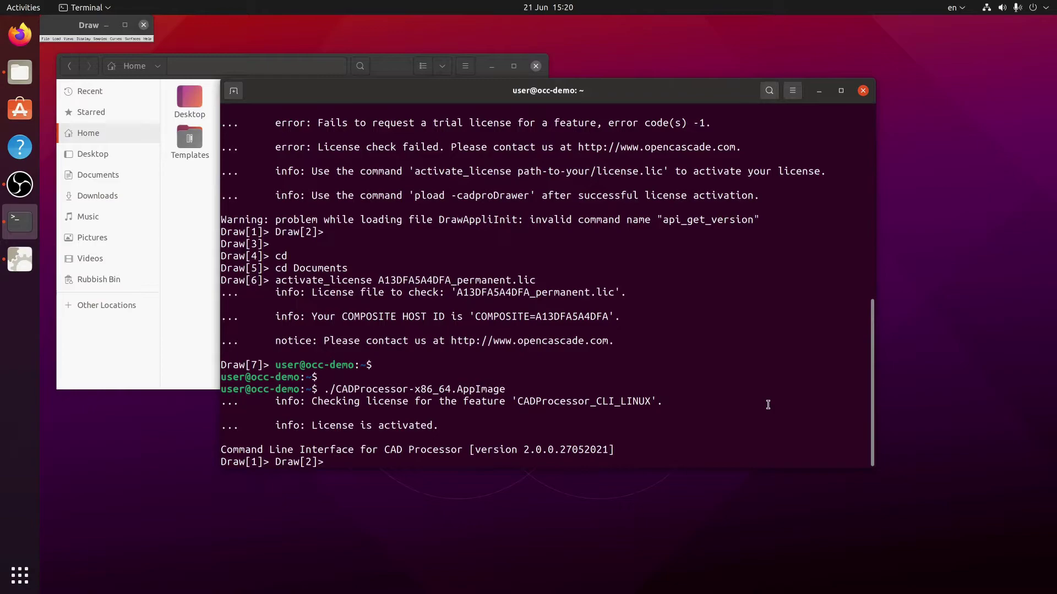
pyautogui.press('Return')
pyautogui.press('Return')
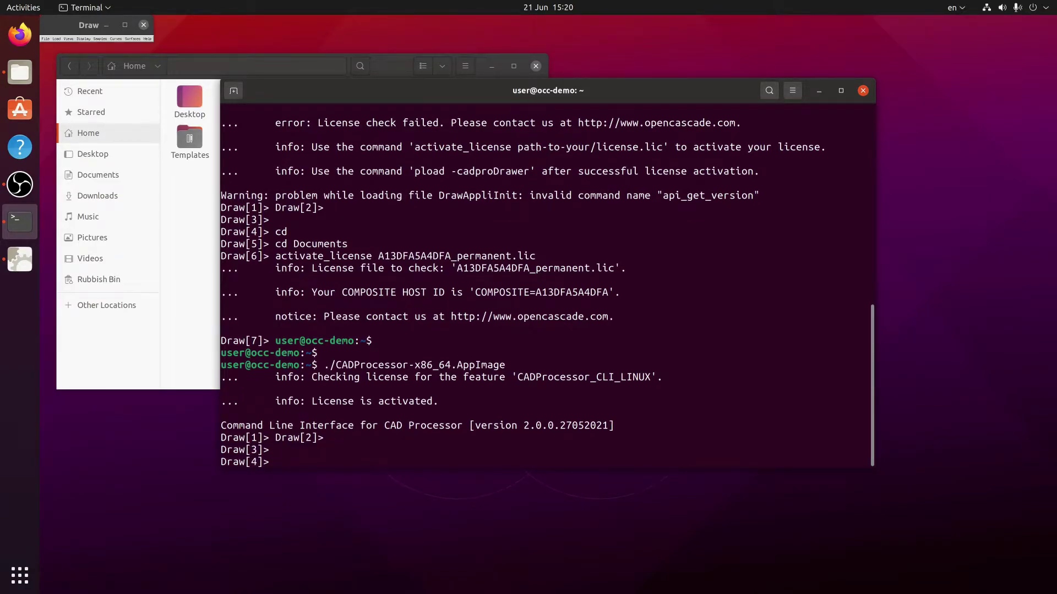
pyautogui.write('api_new M')
pyautogui.press('Return')
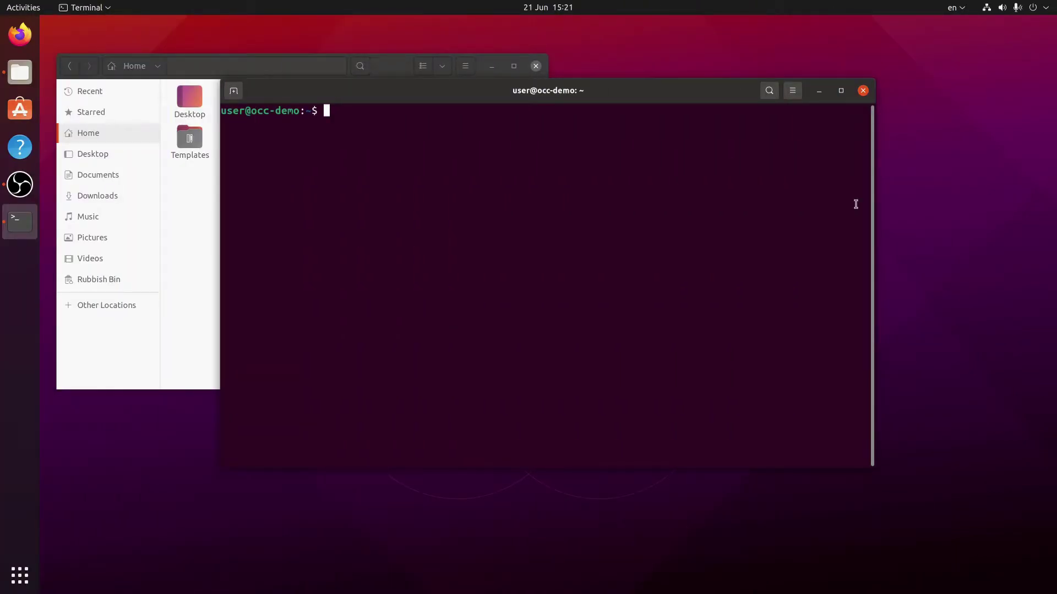
# Step: Export OPENCAS_LICENSE_FILE pointing to the .lic file in /home/user/Documents
pyautogui.write('export OPENCAS_LICENSE_FILE=/home/user/Docu')
pyautogui.press('Tab')
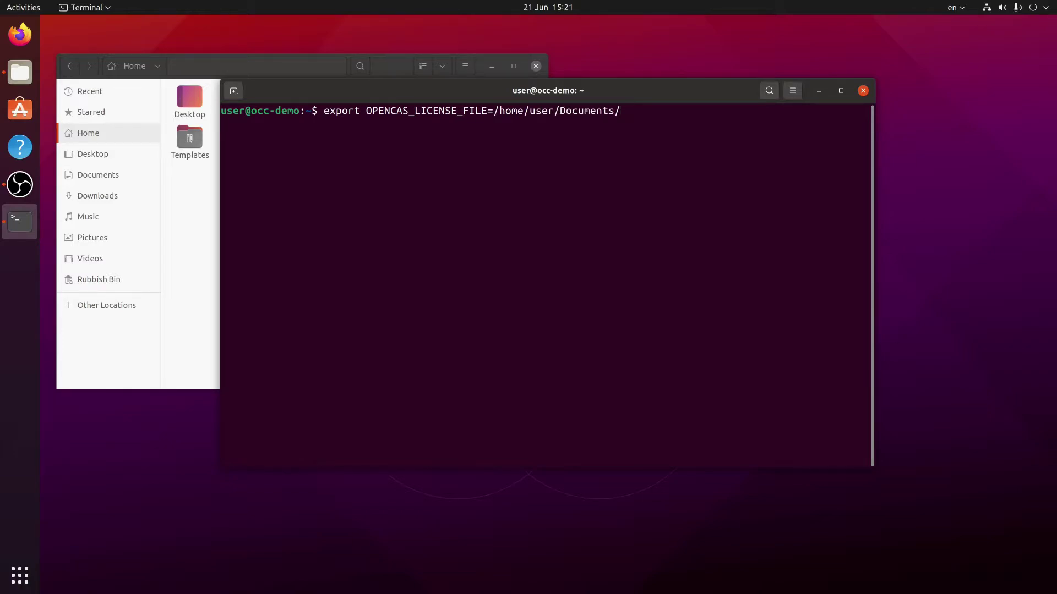
pyautogui.write('A')
pyautogui.press('Tab')
pyautogui.press('Return')
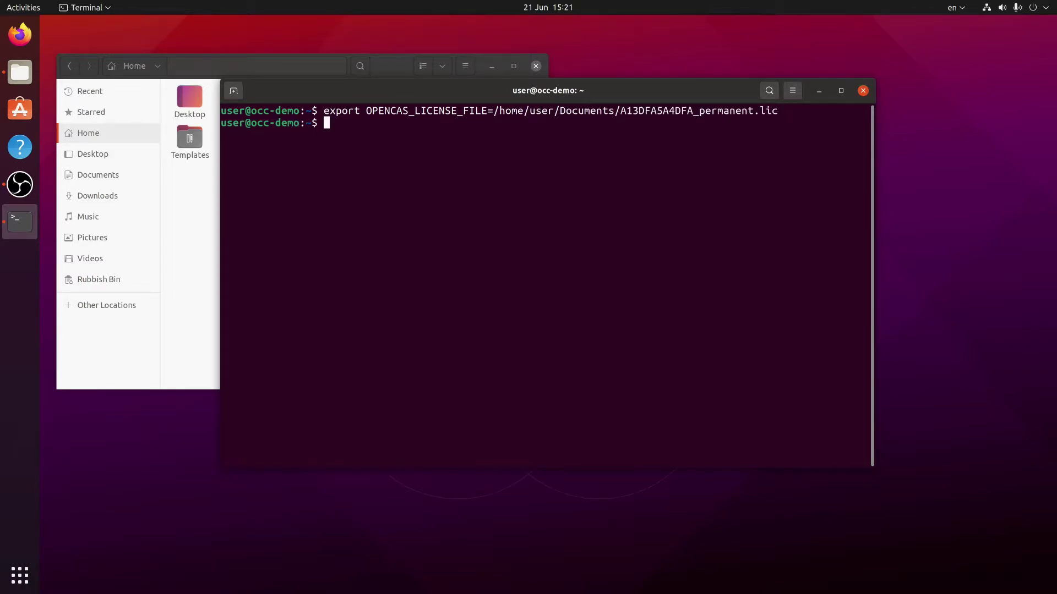
# Step: Launch CADProcessor-x86_64.AppImage again to start the licensed CLI
pyautogui.write('./CA')
pyautogui.press('Tab')
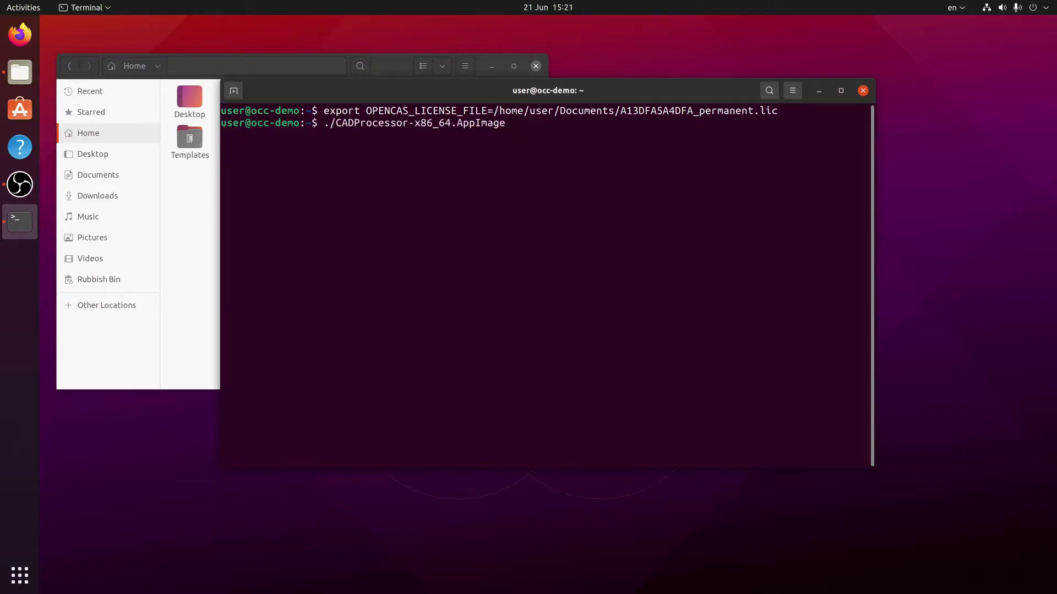
pyautogui.press('Return')
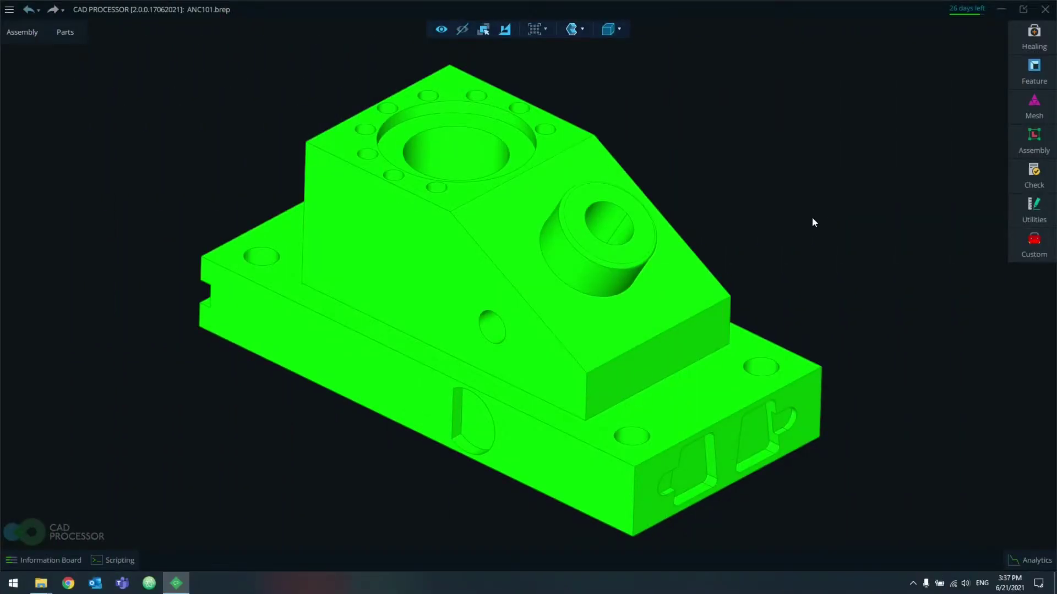
# Step: Orbit the green ANC101 part, select ANC101.brep, and type api_new M in the terminal
pyautogui.moveTo(720, 257); pyautogui.dragTo(760, 319, button='middle')
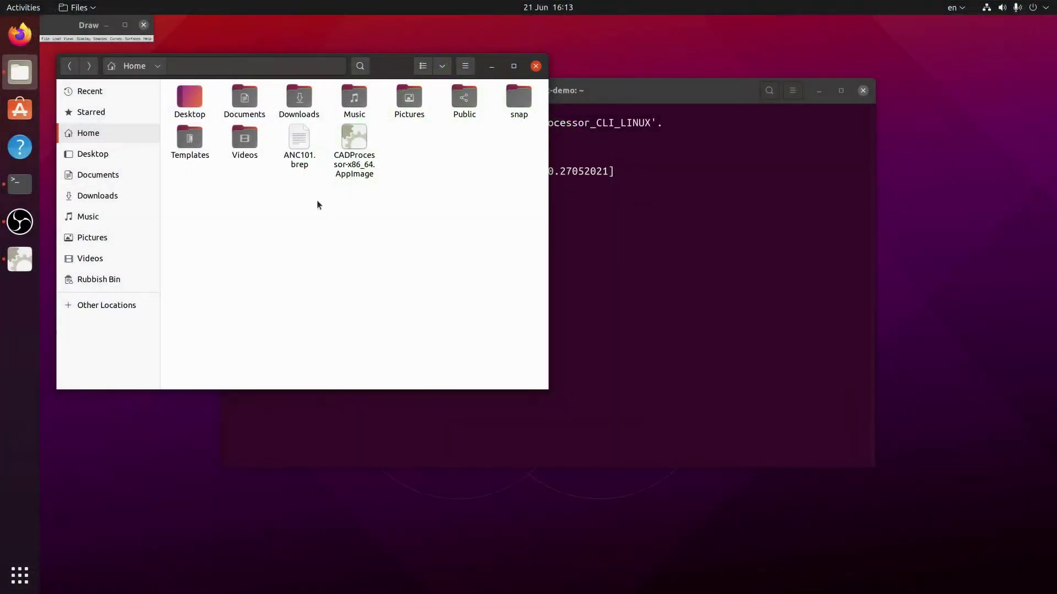
pyautogui.click(307, 167)
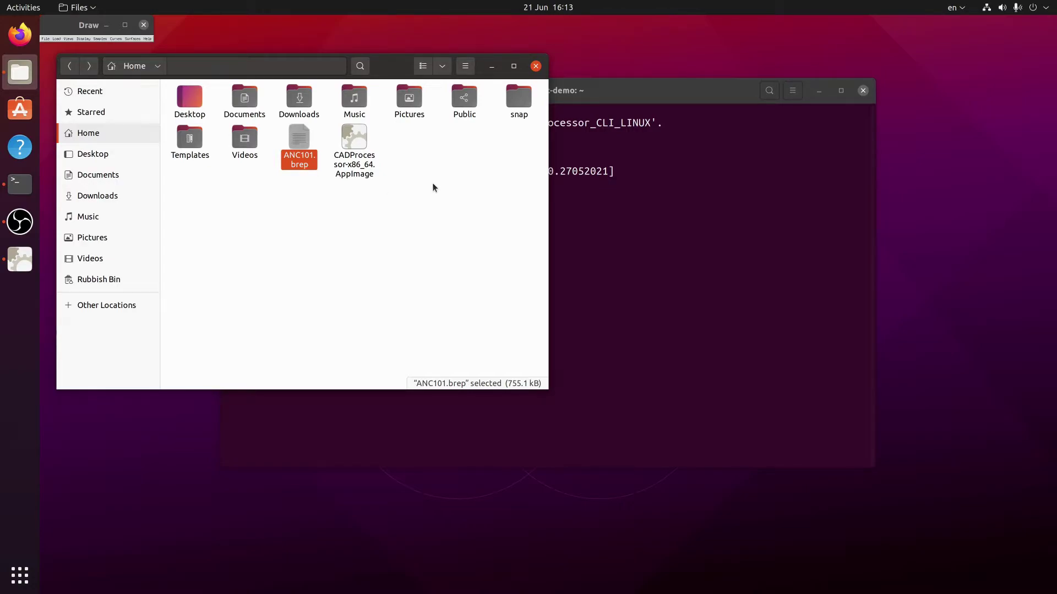
pyautogui.click(700, 293)
pyautogui.write('api_new M')
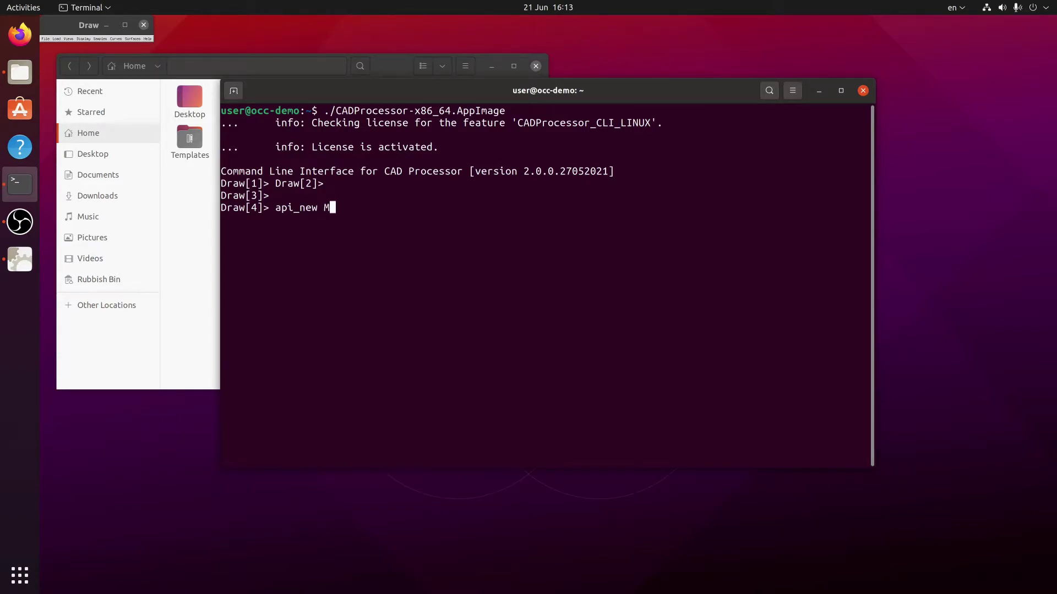
# Step: Create empty model M, then list the home folder showing ANC101.brep
pyautogui.press('Return')
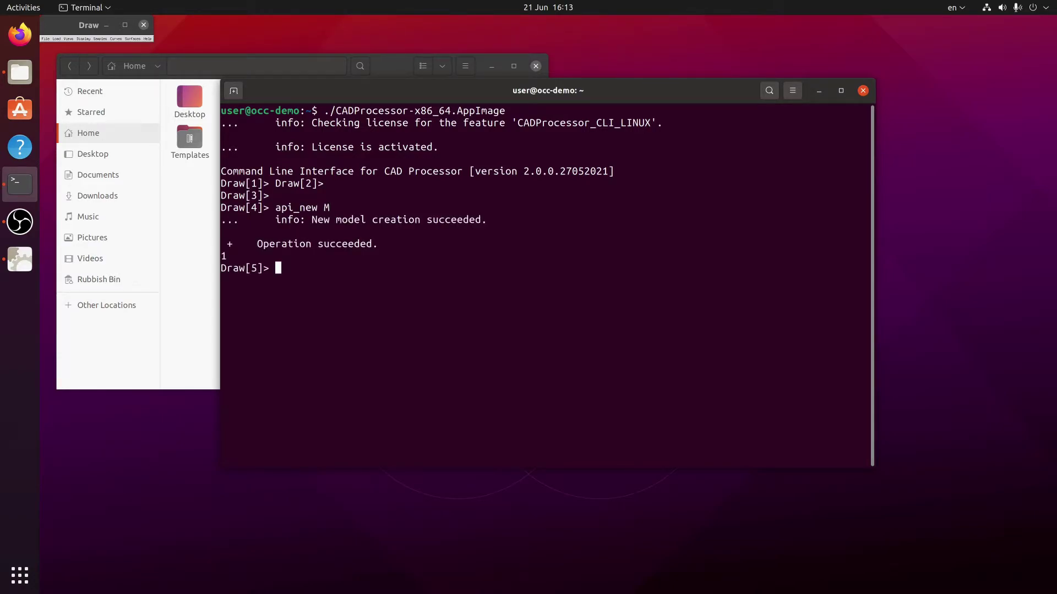
pyautogui.write('cd')
pyautogui.press('Return')
pyautogui.write('ls')
pyautogui.press('Return')
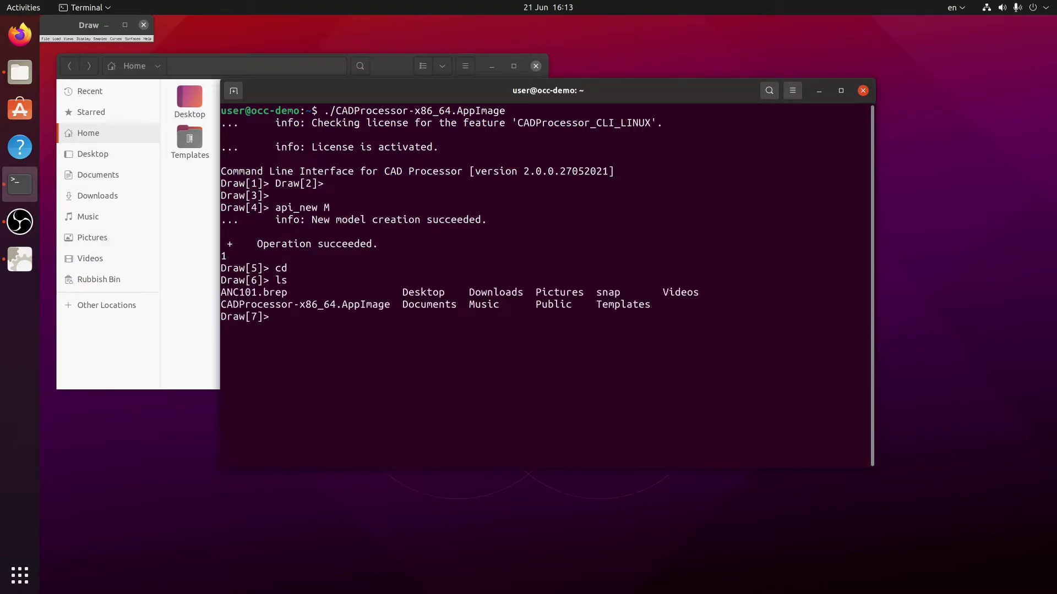
# Step: Enter the command api_load M -filename, up to the file name
pyautogui.write('api_load M -filename')
# Step: Load ANC101.brep into model M, then type api_recognize_canonical M -tol 10e-6
pyautogui.doubleClick(261, 292)
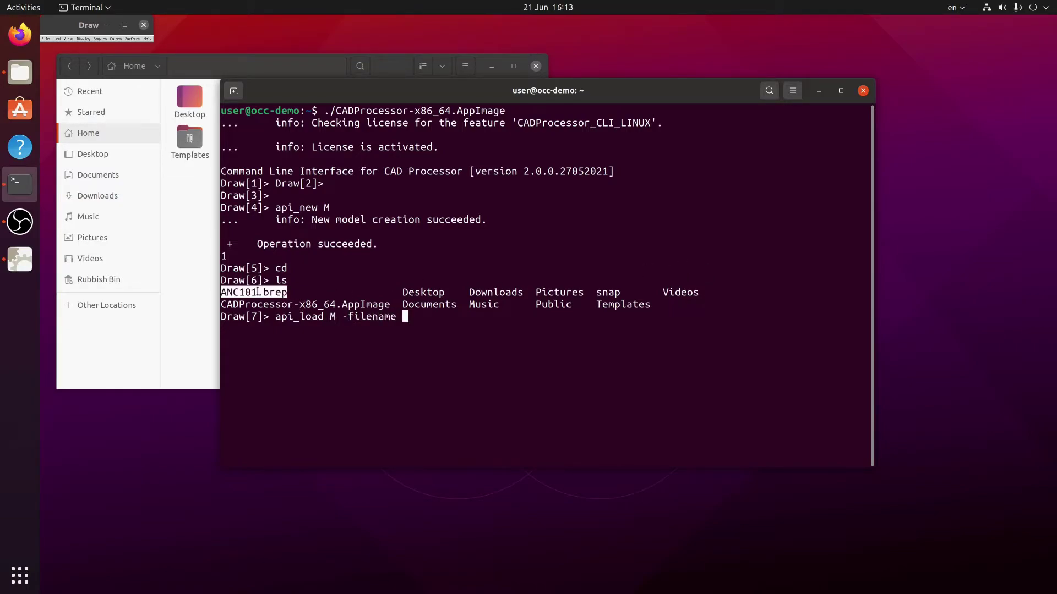
pyautogui.middleClick(529, 337)
pyautogui.press('Return')
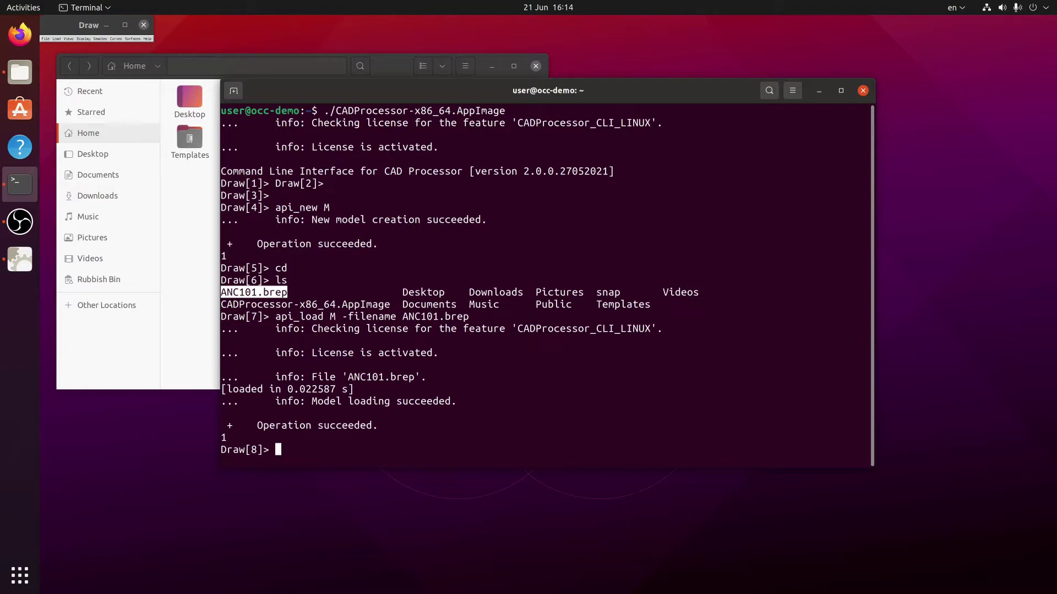
pyautogui.write('api_recognize_can')
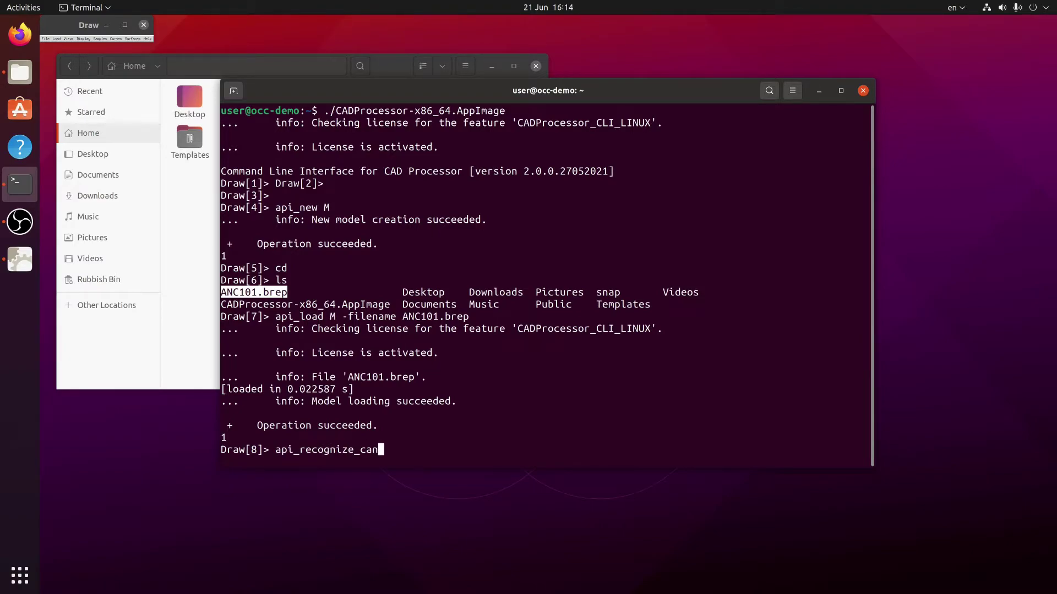
pyautogui.write('onical M -tol 10e-6')
# Step: Run canonical recognition on M, then store general holes (-maxVolume 10e6) in holes
pyautogui.press('Return')
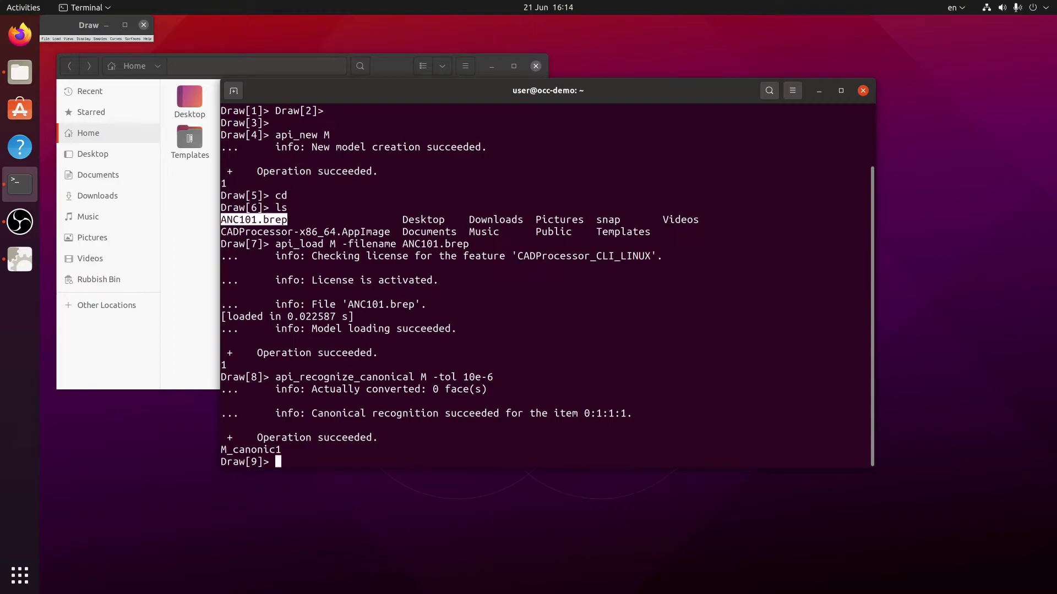
pyautogui.write('set holes [api_dte')
pyautogui.press('BackSpace')
pyautogui.press('BackSpace')
pyautogui.write('etect_general_holes M -maxVolume ')
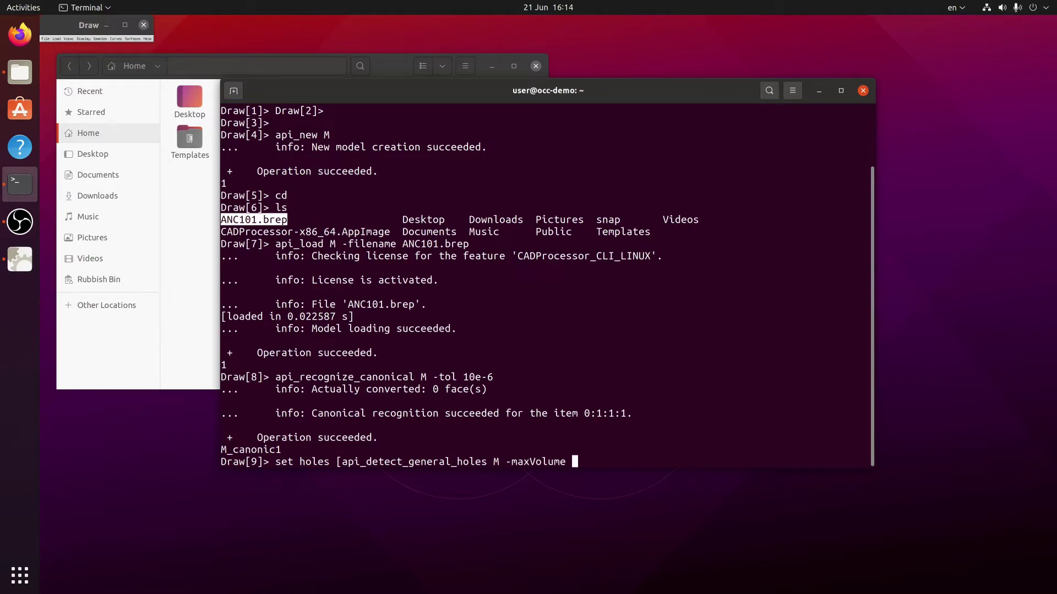
pyautogui.write('10e6]')
pyautogui.press('Return')
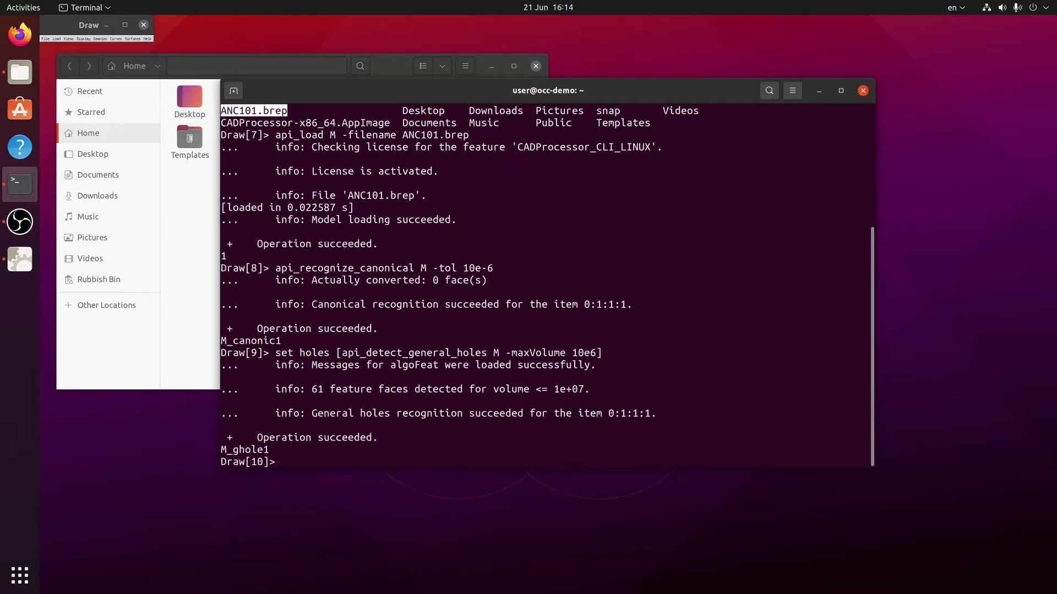
# Step: Suppress the $holes faces from model M, then save M as test.gltf in glTF format
pyautogui.write('api_suppress_features M ')
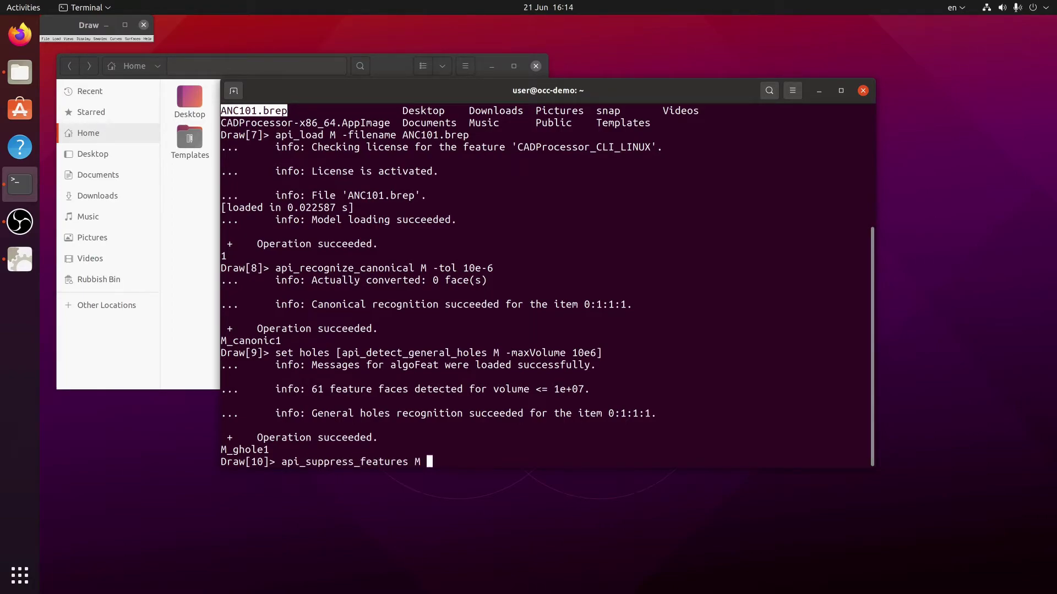
pyautogui.write('$holes')
pyautogui.press('Return')
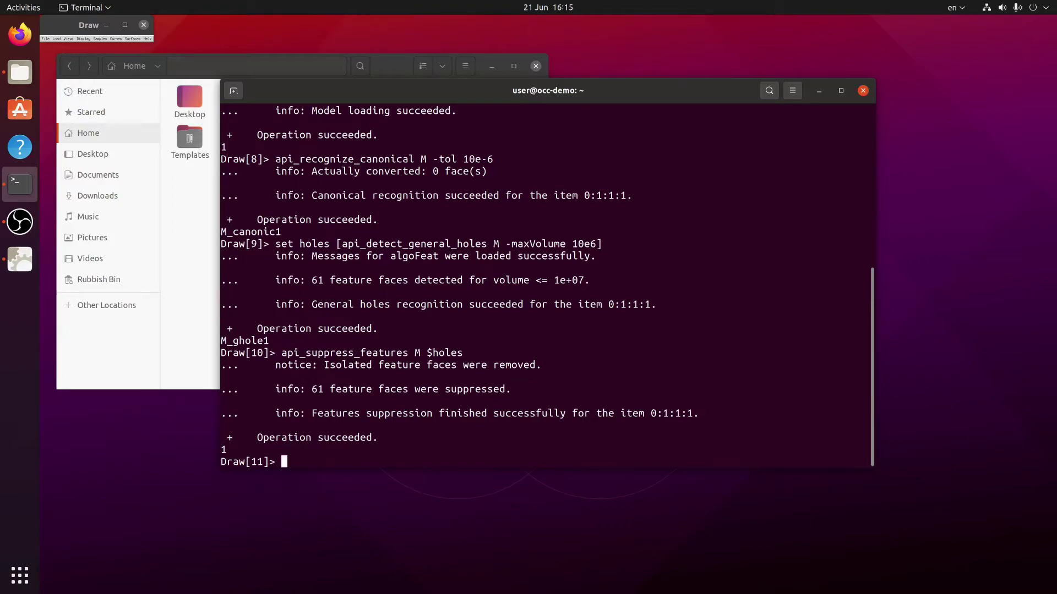
pyautogui.write('api_save_as M -filename test.gltf -')
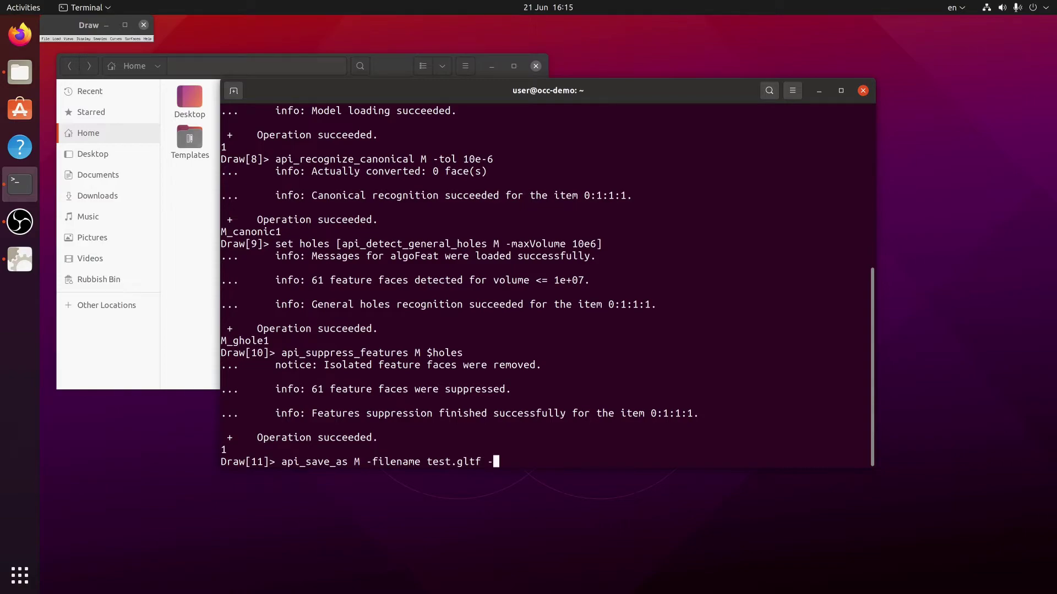
pyautogui.write('gltf')
pyautogui.press('Return')
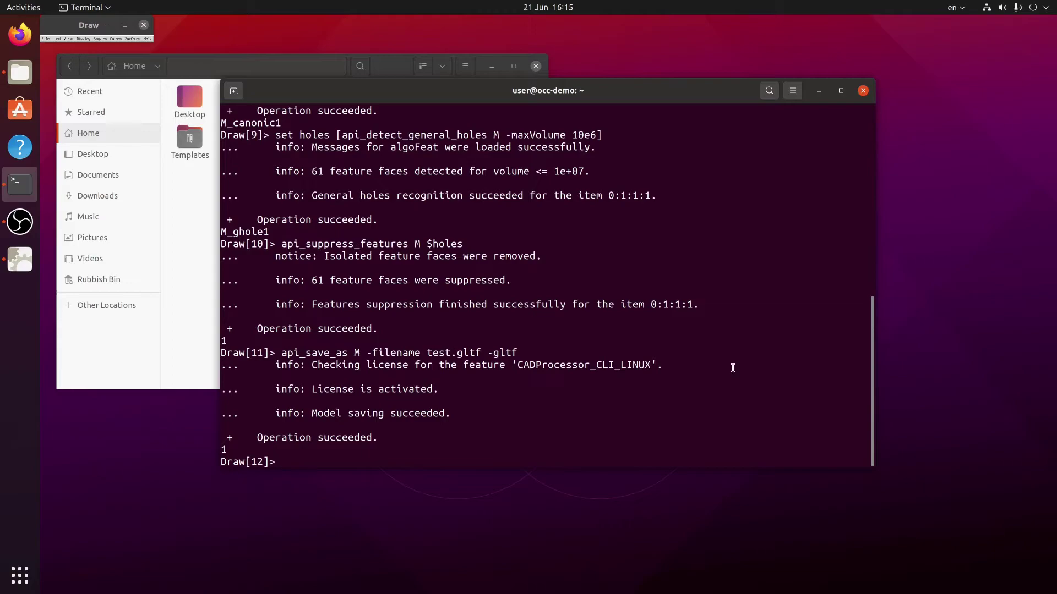
# Step: Bring the Home folder forward and check test.gltf and test.bin beside ANC101.brep
pyautogui.click(182, 232)
pyautogui.click(471, 154)
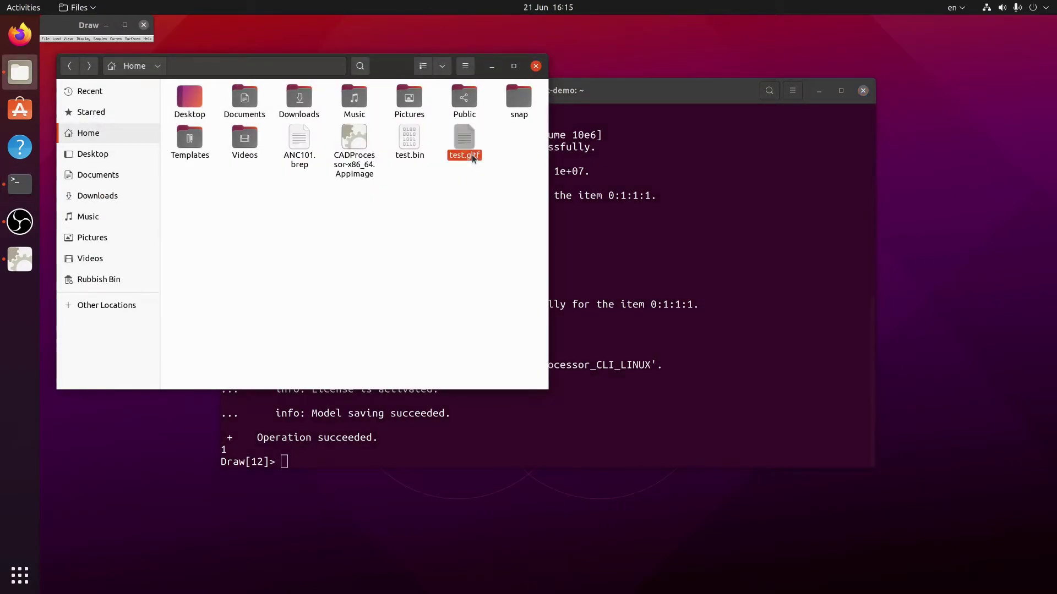
pyautogui.click(468, 192)
# Step: Launch Blender and delete the default cube, camera and light
pyautogui.press('super')
pyautogui.write('ble')
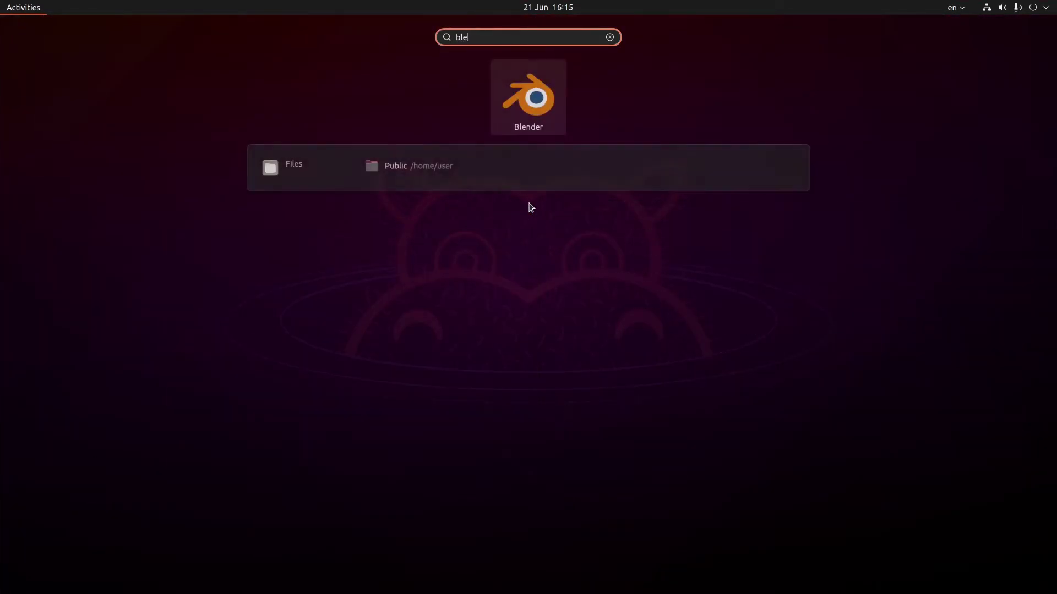
pyautogui.press('Return')
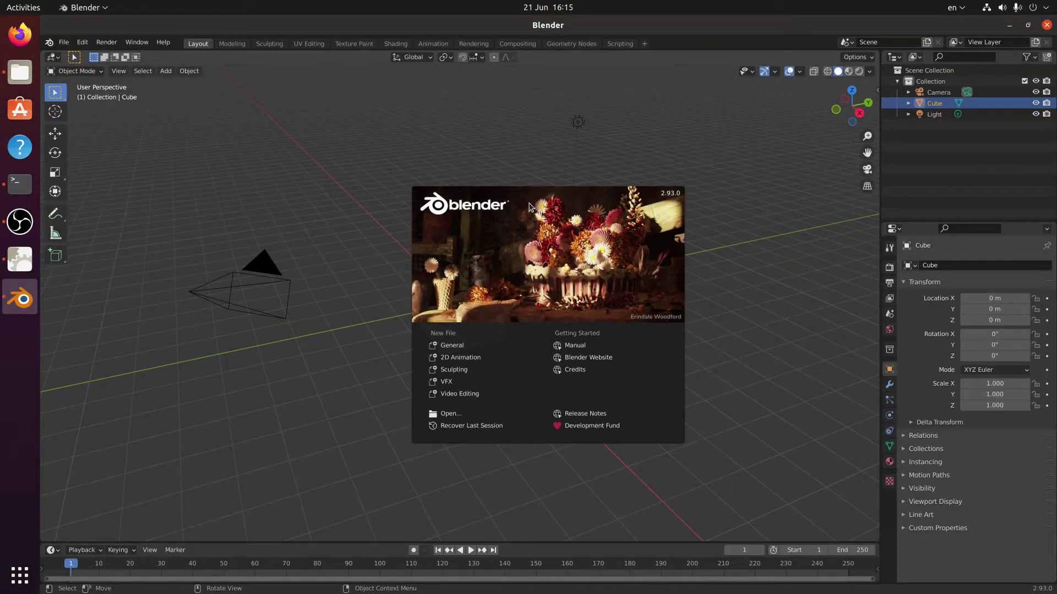
pyautogui.click(529, 207)
pyautogui.press('a')
pyautogui.press('x')
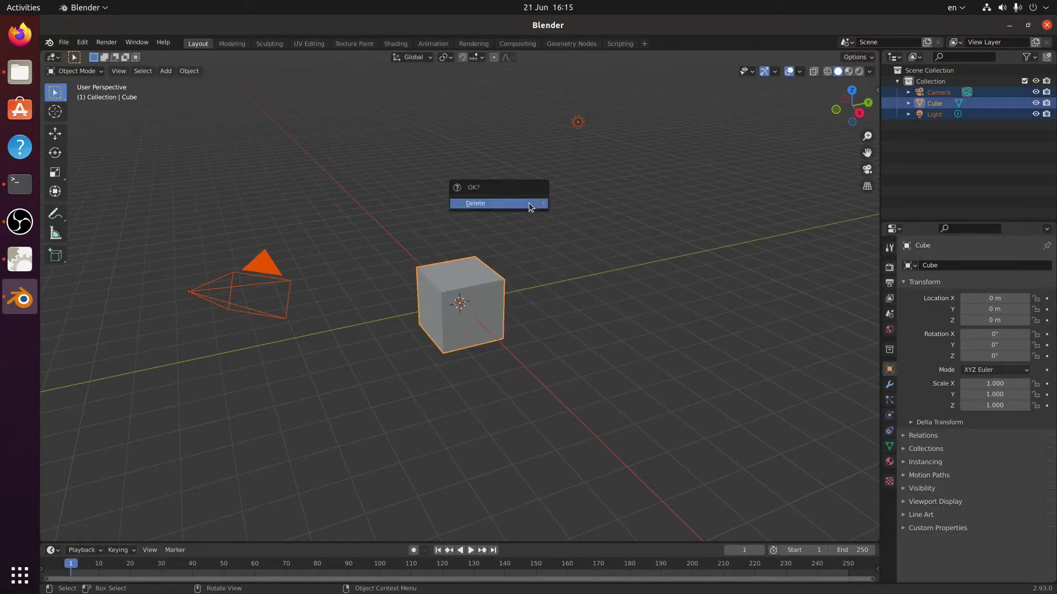
pyautogui.click(529, 206)
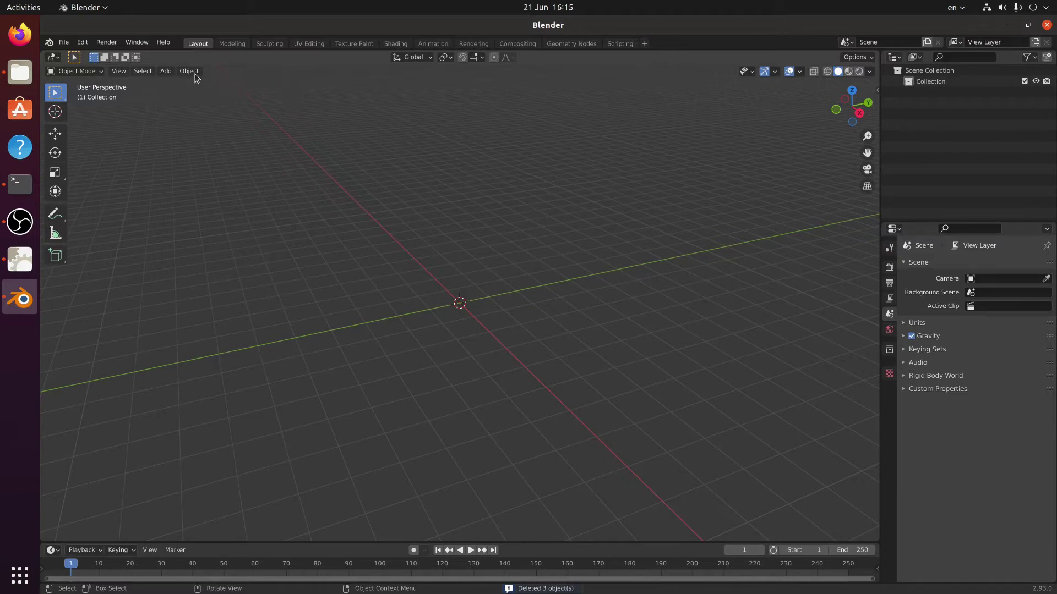
# Step: Import test.gltf as glTF 2.0 and orbit around the ANC101 model
pyautogui.click(64, 43)
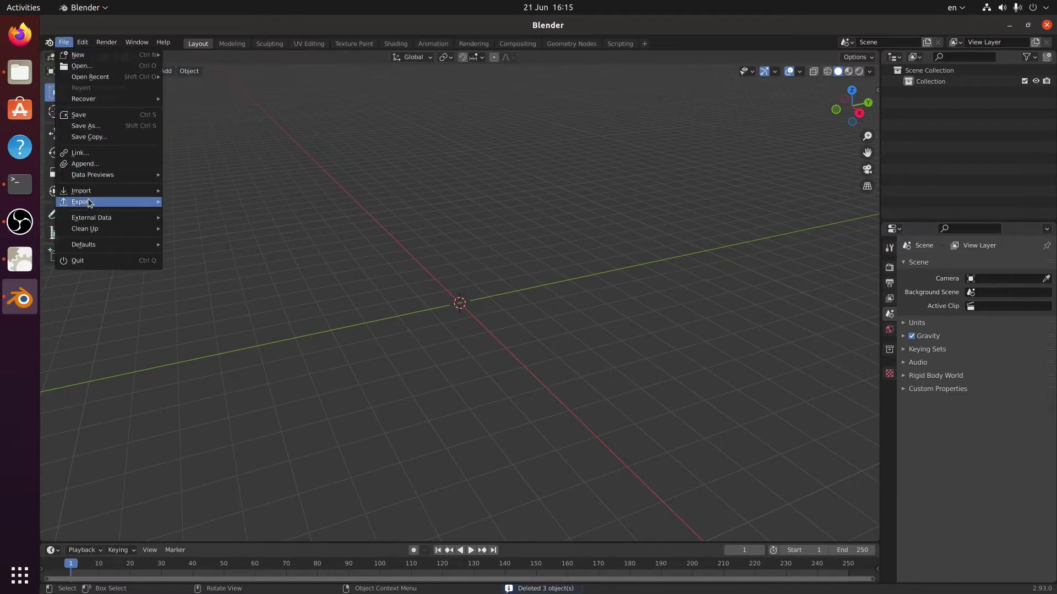
pyautogui.moveTo(116, 197)
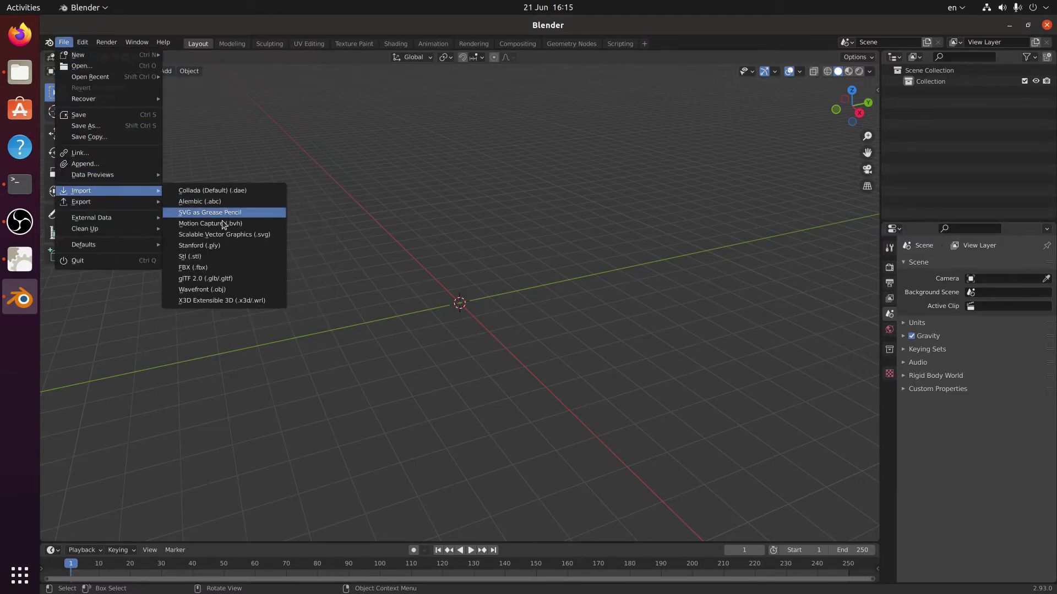
pyautogui.click(205, 278)
pyautogui.doubleClick(539, 314)
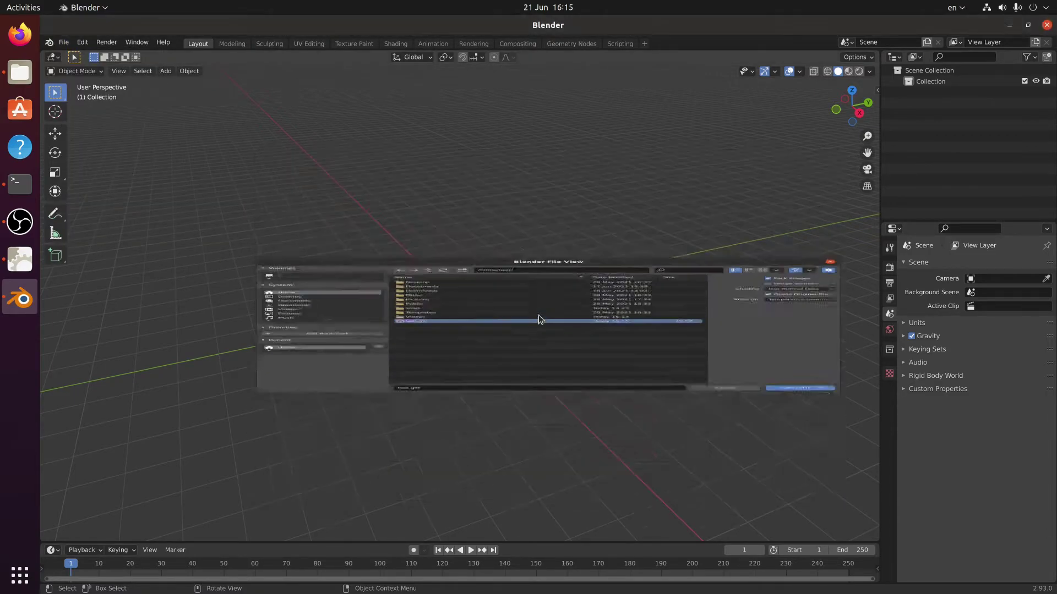
pyautogui.scroll(8, 551, 322)
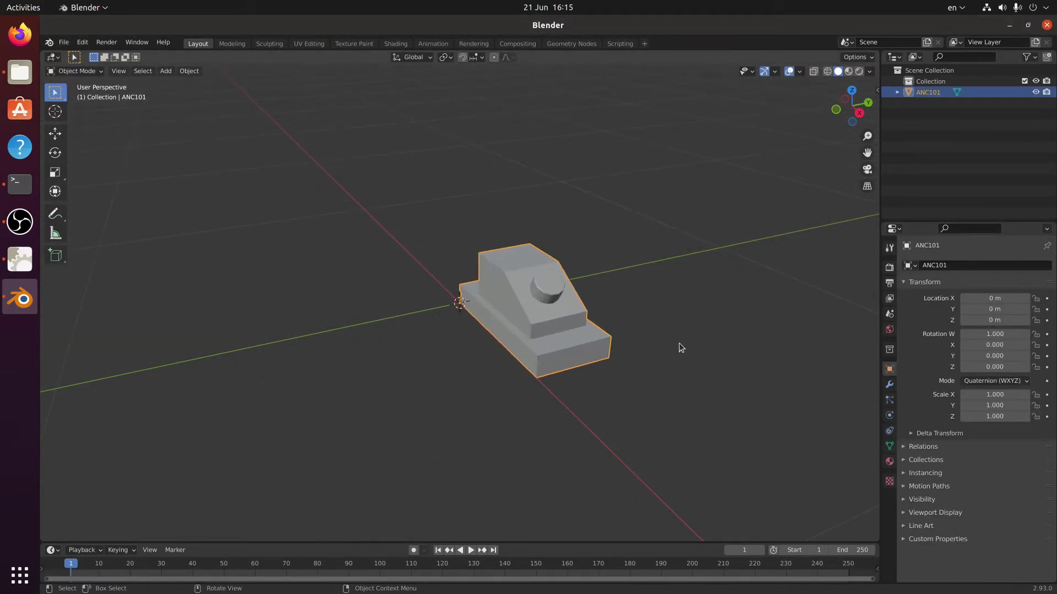
pyautogui.moveTo(686, 347)
pyautogui.mouseDown()
pyautogui.moveTo(633, 359)
pyautogui.moveTo(681, 332)
pyautogui.mouseUp()
pyautogui.moveTo(680, 333); pyautogui.dragTo(561, 363, button='middle')
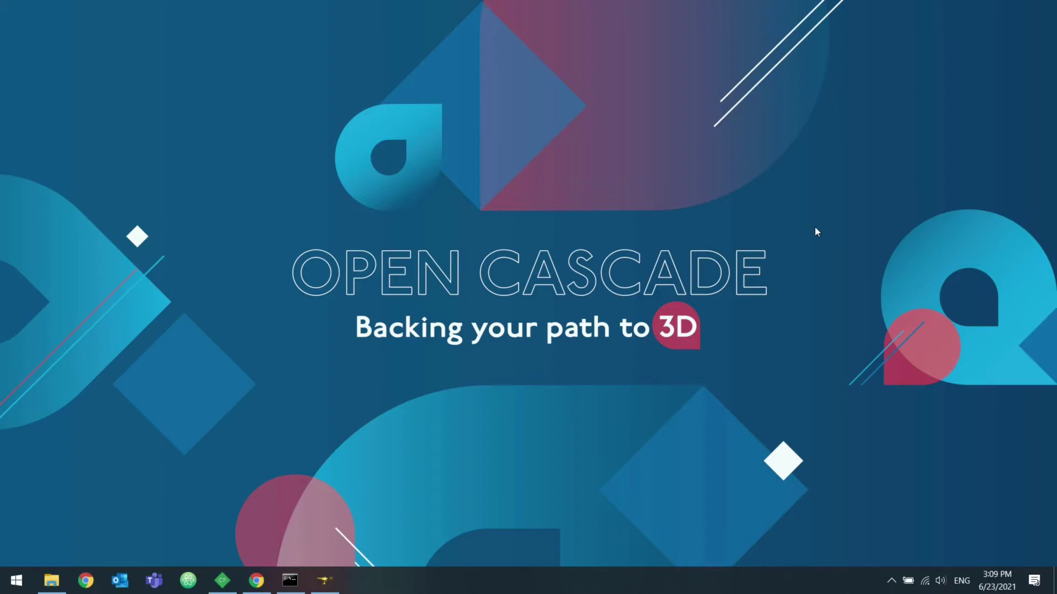
# Step: In the CAD Processor CLI console, show help for api_detect_general_holes
pyautogui.click(290, 580)
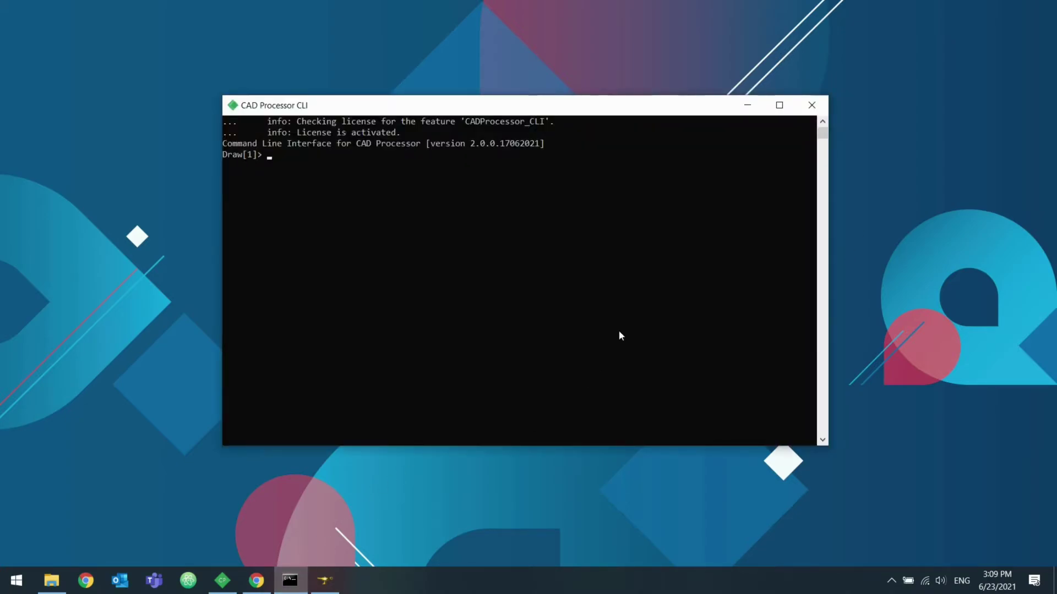
pyautogui.write('help')
pyautogui.write('api_detect_general_')
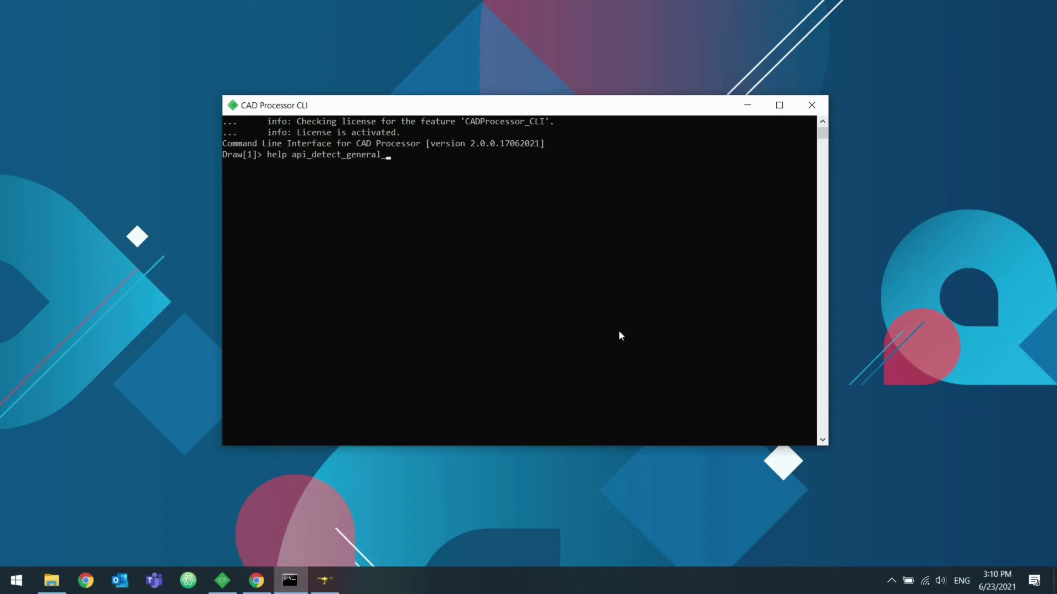
pyautogui.write('holes')
pyautogui.press('Return')
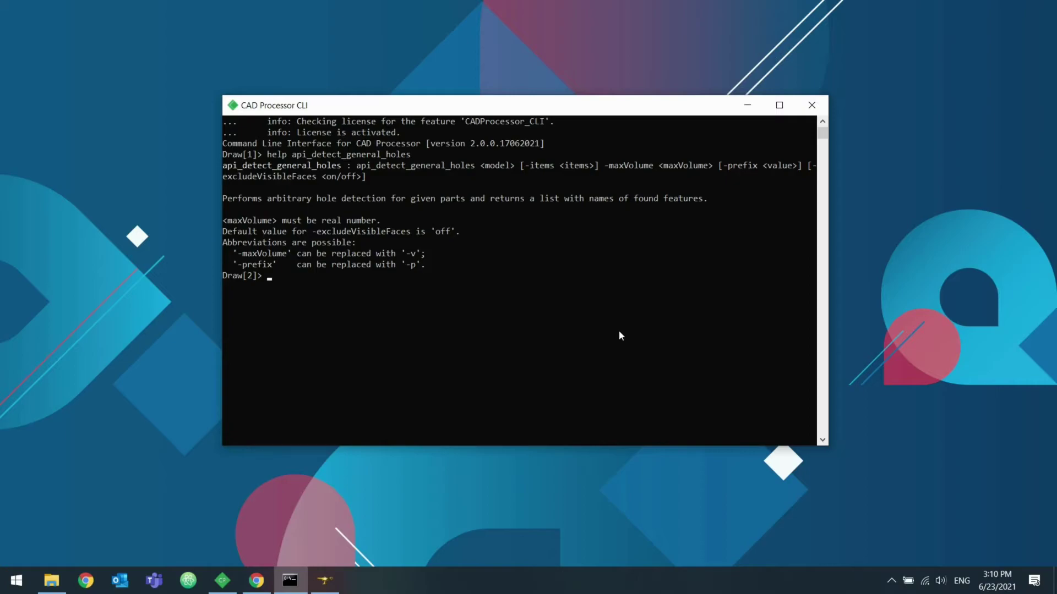
# Step: List help for all api_* commands, then bring the CAD Processor main window forward
pyautogui.write('help ai')
pyautogui.press('BackSpace')
pyautogui.write('pi_')
pyautogui.write('*')
pyautogui.press('Return')
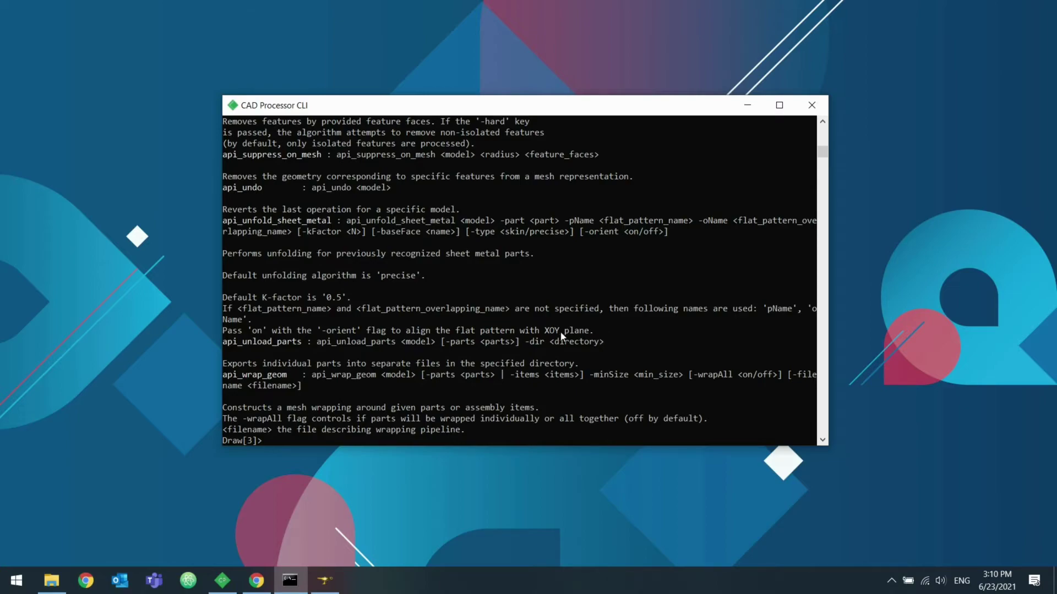
pyautogui.click(222, 581)
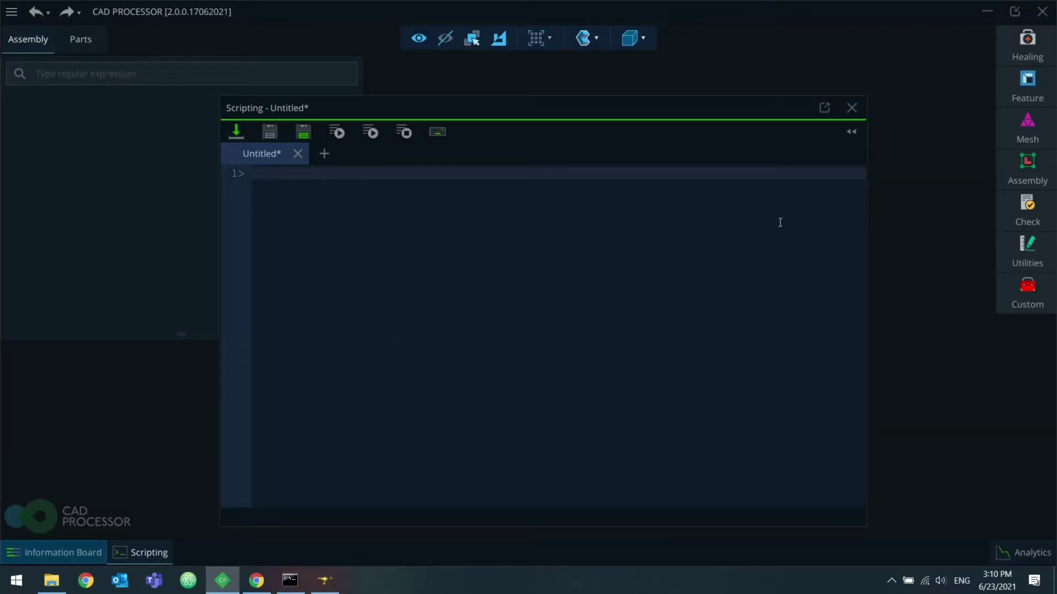
# Step: Show the commands list, type api_ in the script, browse autocomplete, and open F1 help
pyautogui.click(852, 131)
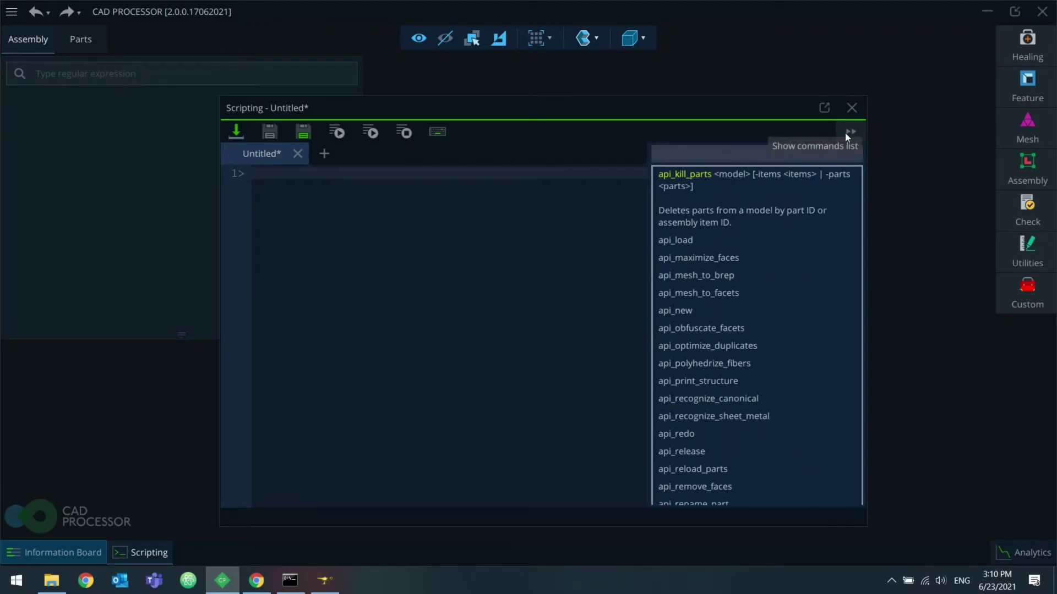
pyautogui.scroll(-4, 732, 336)
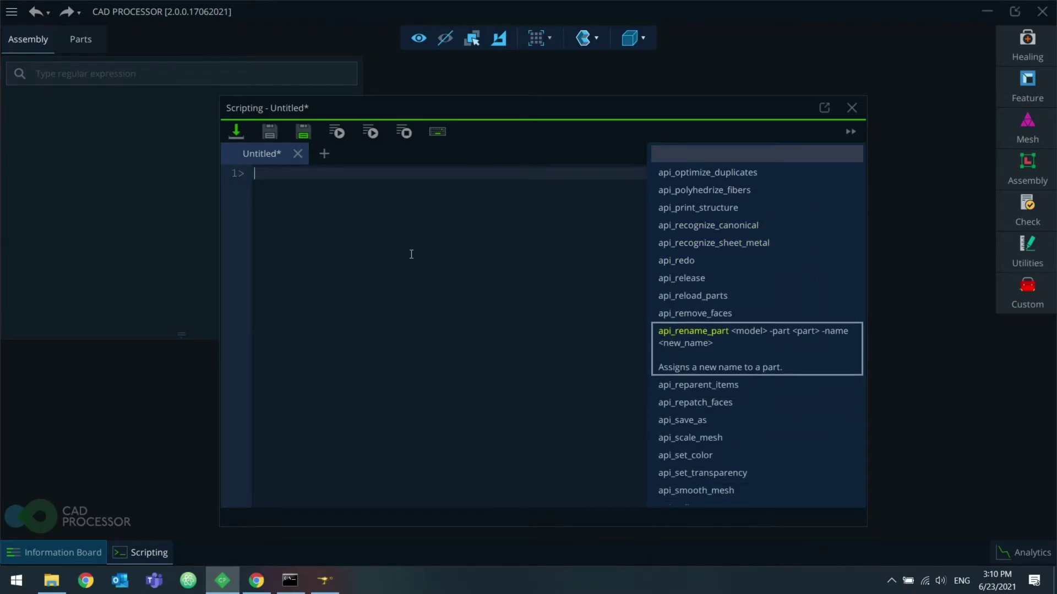
pyautogui.write('api_')
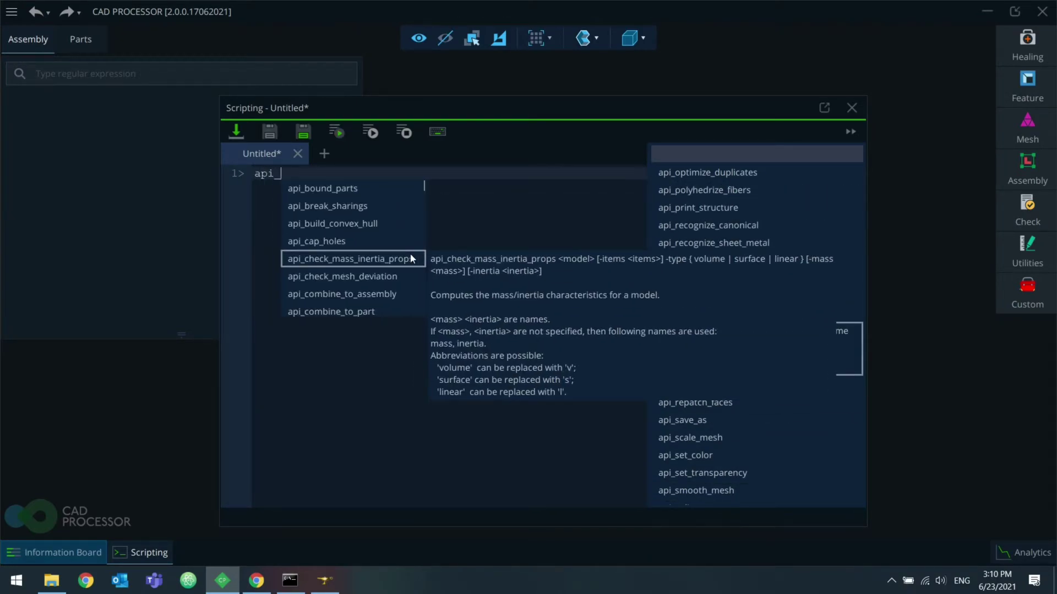
pyautogui.press('Down')
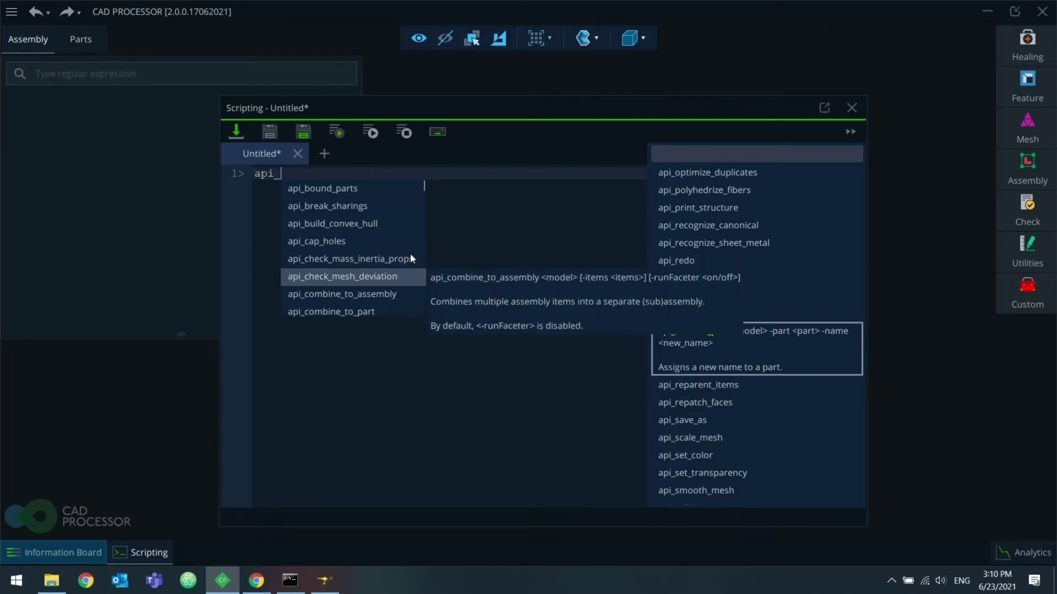
pyautogui.press('Down')
pyautogui.press('Up')
pyautogui.press('Up')
pyautogui.press('Up')
pyautogui.press('Up')
pyautogui.press('Down')
pyautogui.press('Down')
pyautogui.press('Down')
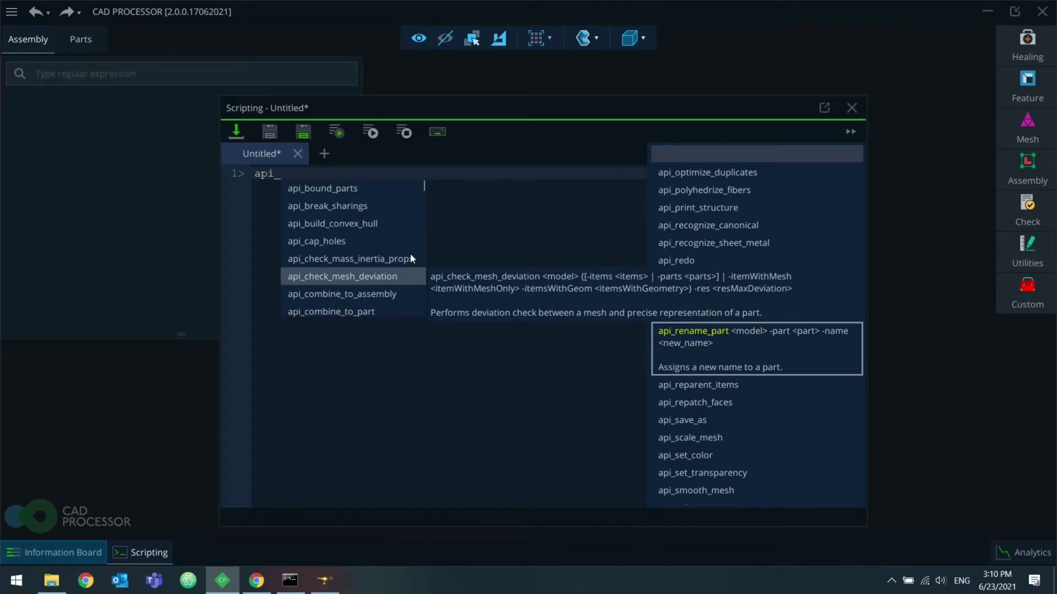
pyautogui.press('Up')
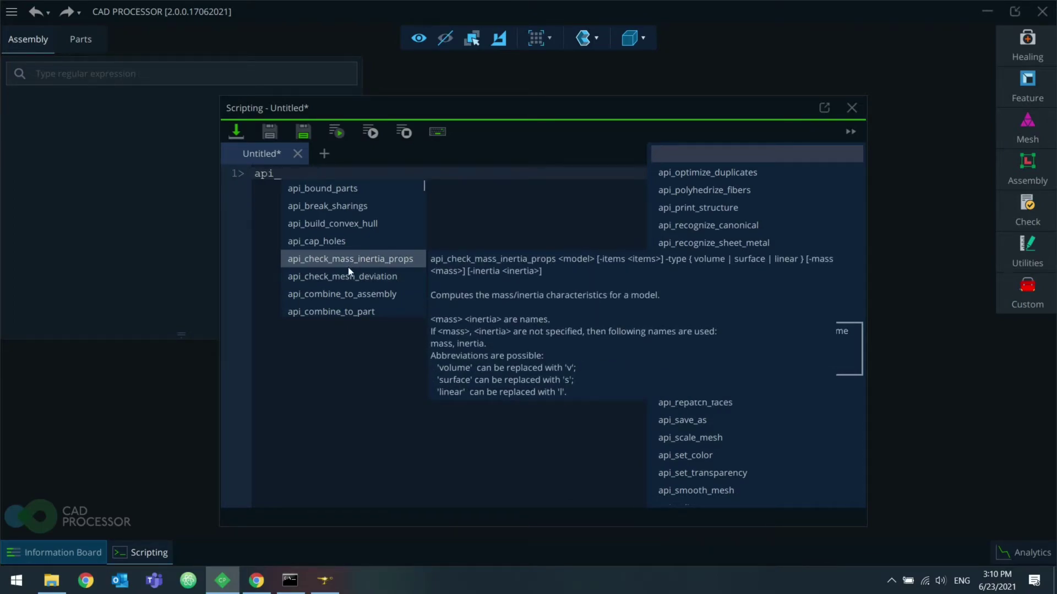
pyautogui.press('Down')
pyautogui.press('Down')
pyautogui.press('Down')
pyautogui.press('F1')
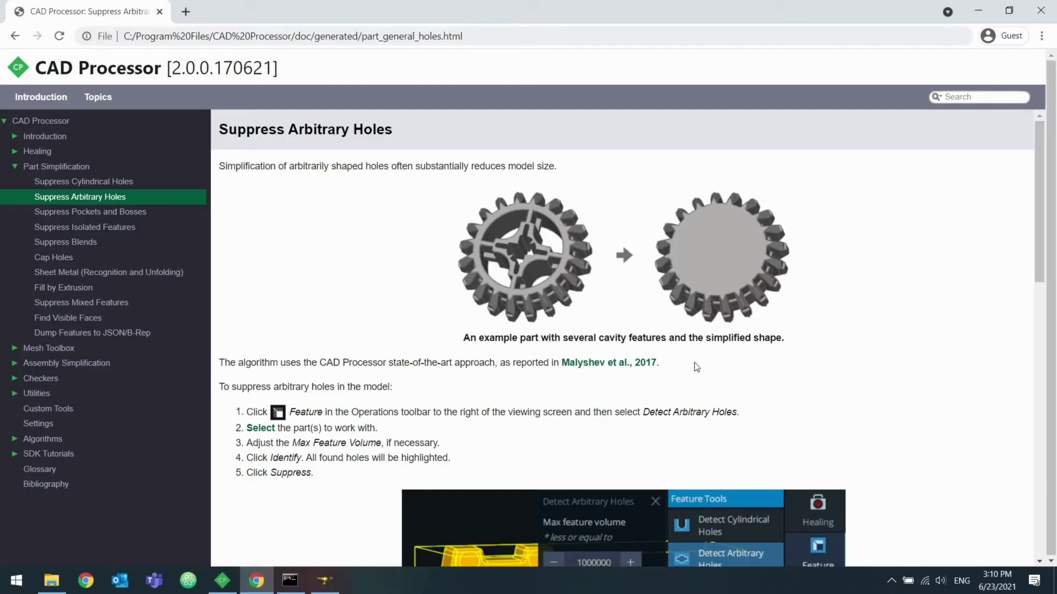
# Step: View the Suppress Arbitrary Holes page full screen and select its Script Example code
pyautogui.press('F11')
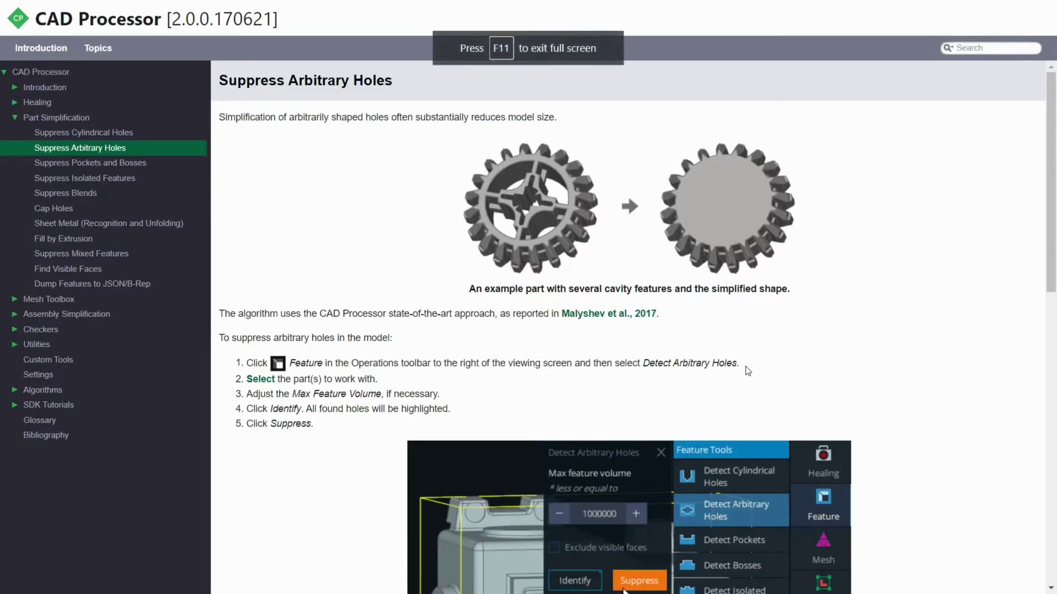
pyautogui.scroll(-10, 731, 325)
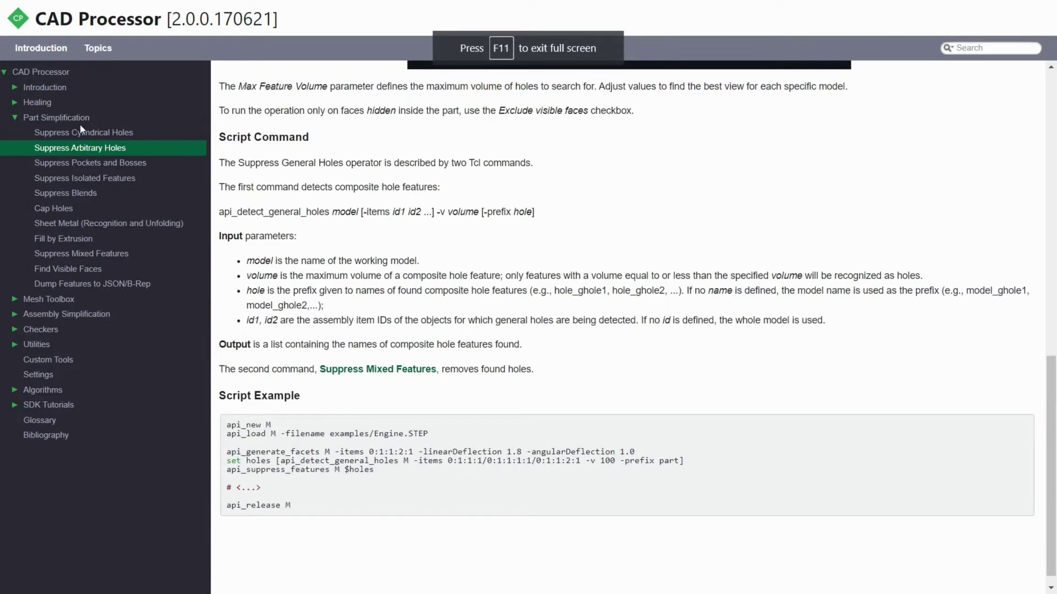
pyautogui.scroll(10, 550, 217)
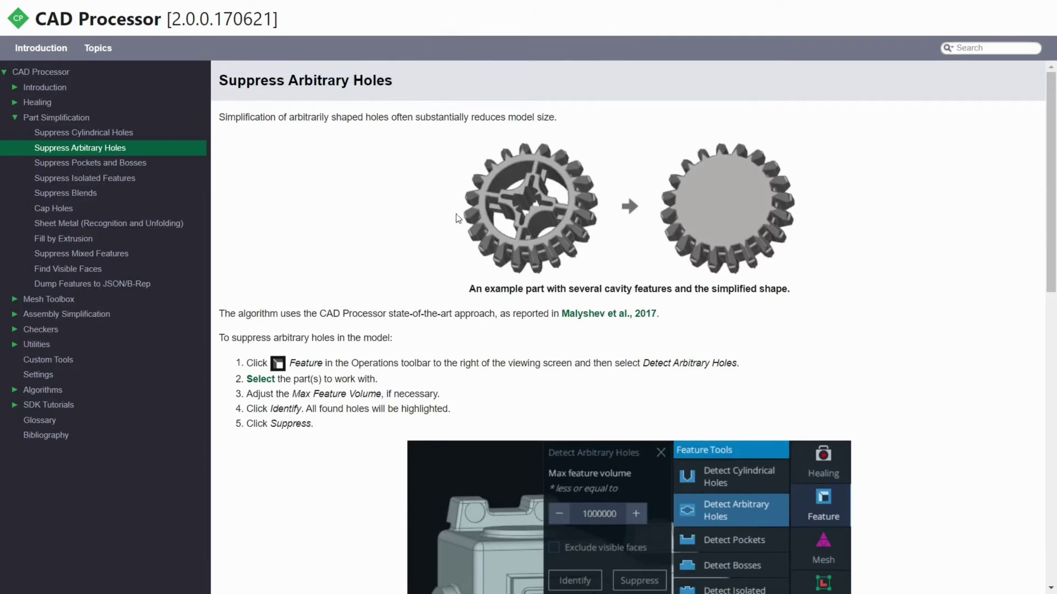
pyautogui.scroll(-15, 582, 221)
pyautogui.scroll(15, 616, 259)
pyautogui.scroll(-15, 628, 269)
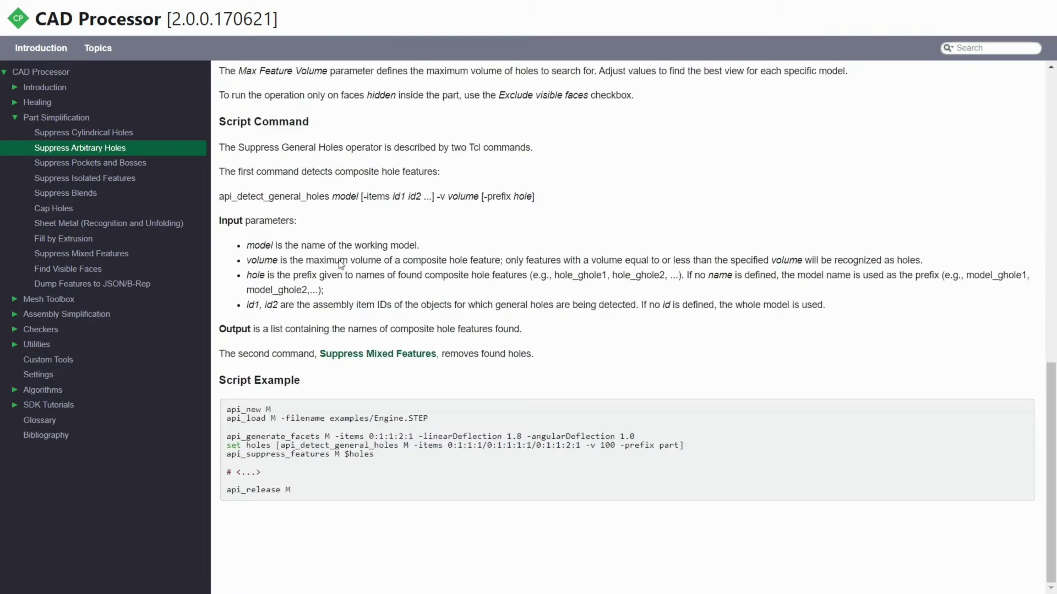
pyautogui.moveTo(229, 410); pyautogui.dragTo(289, 492)
pyautogui.click(648, 465)
# Step: Minimize the help page to the desktop and start the Xming X server
pyautogui.press('super+d')
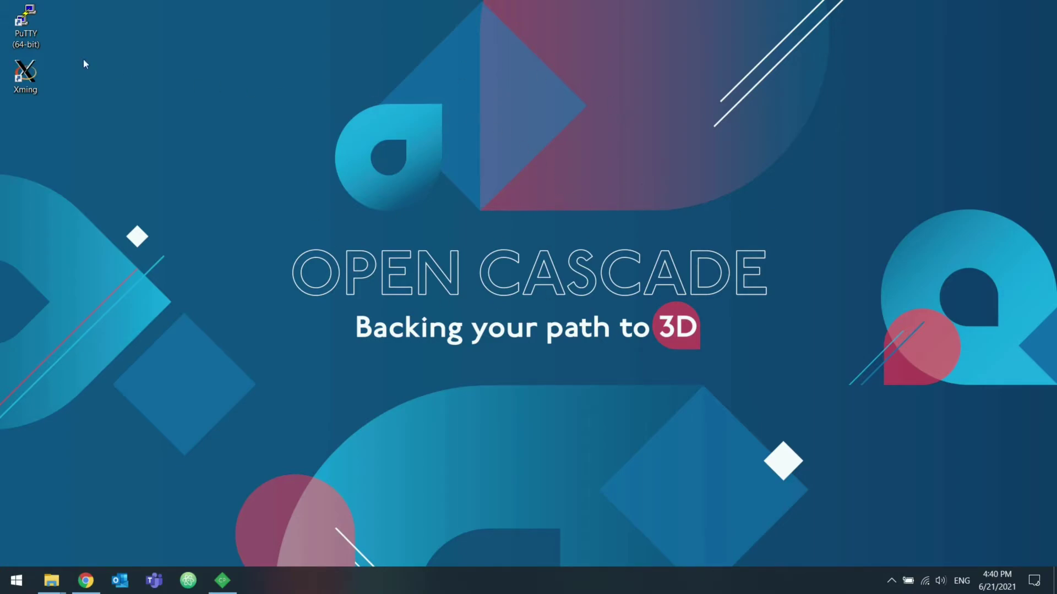
pyautogui.click(38, 35)
pyautogui.click(34, 80)
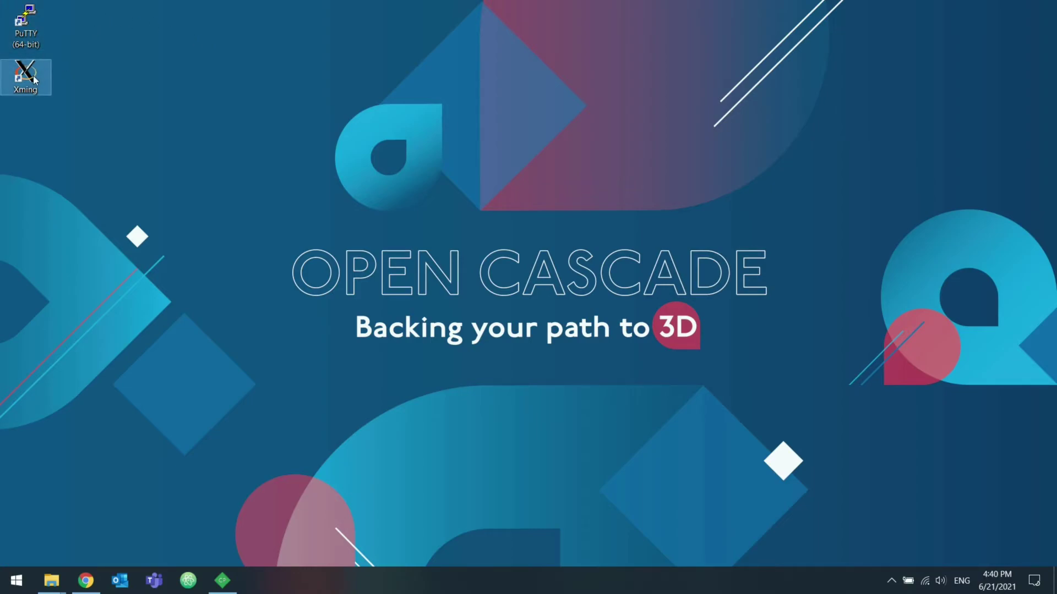
pyautogui.doubleClick(36, 84)
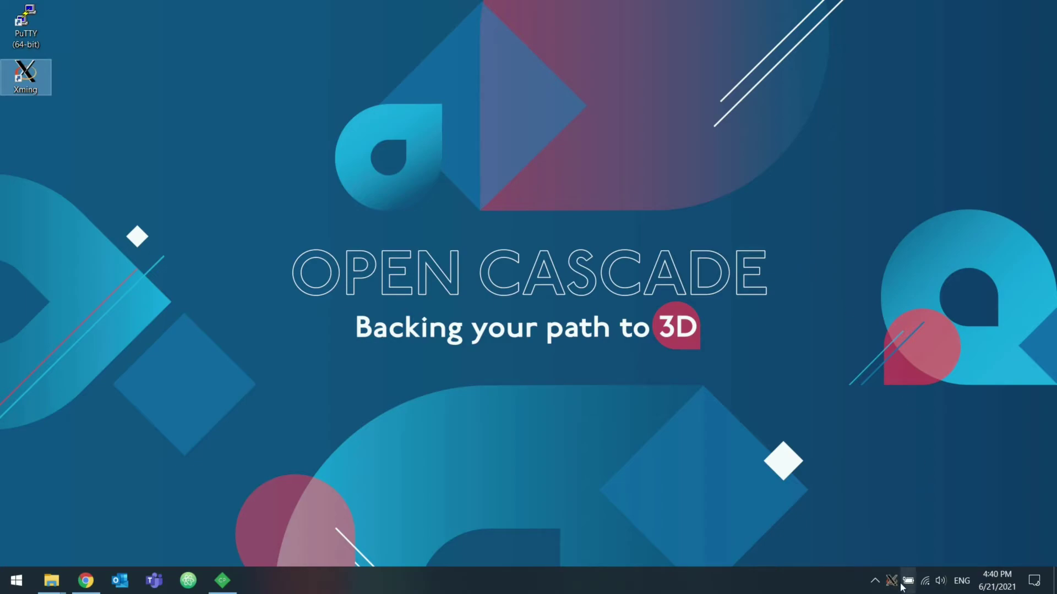
# Step: Start PuTTY and enable X11 forwarding under Connection > SSH > X11
pyautogui.doubleClick(27, 24)
pyautogui.moveTo(559, 160); pyautogui.dragTo(559, 99)
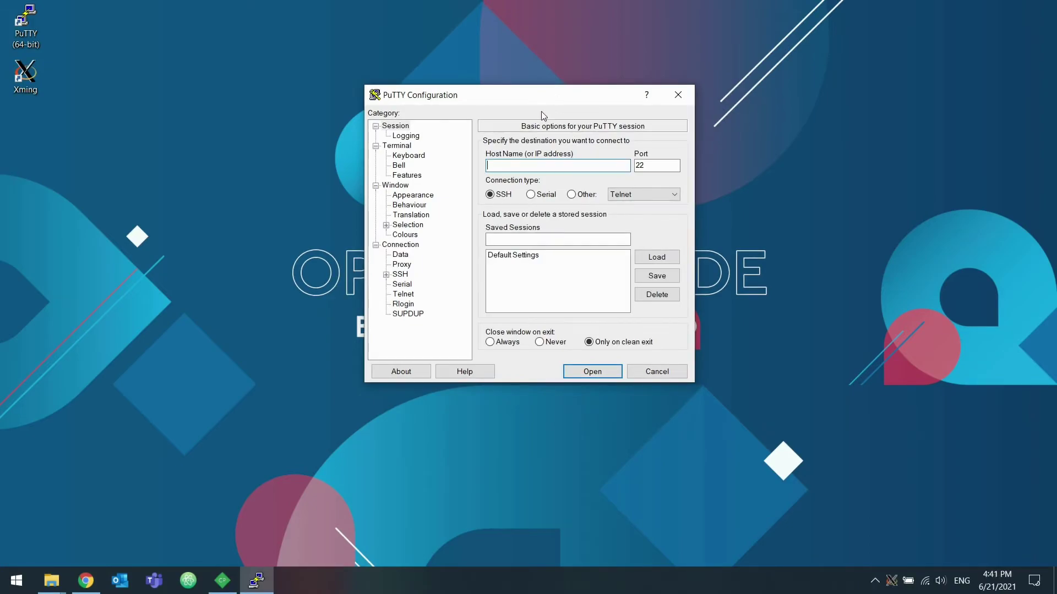
pyautogui.moveTo(549, 96); pyautogui.dragTo(540, 88)
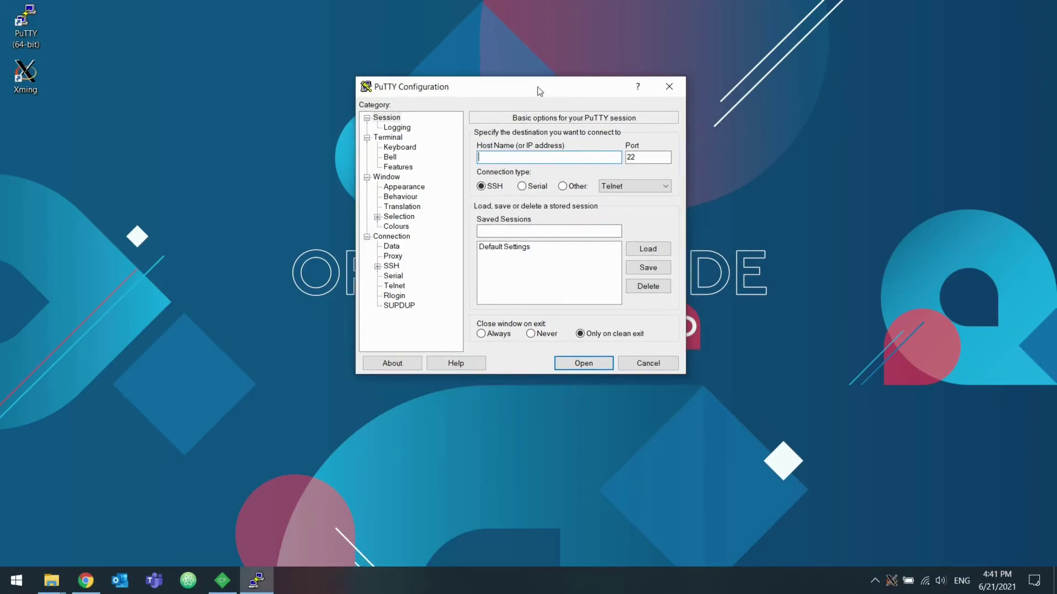
pyautogui.click(377, 266)
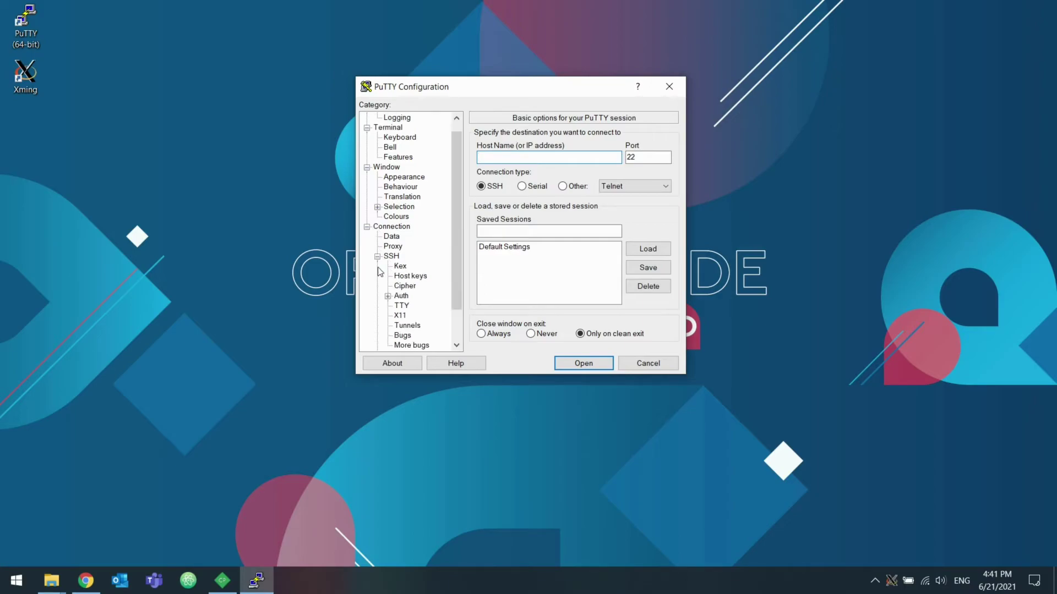
pyautogui.click(400, 315)
pyautogui.click(481, 145)
# Step: Return to the Session page and begin entering host address 192.168.0.10
pyautogui.scroll(1, 420, 225)
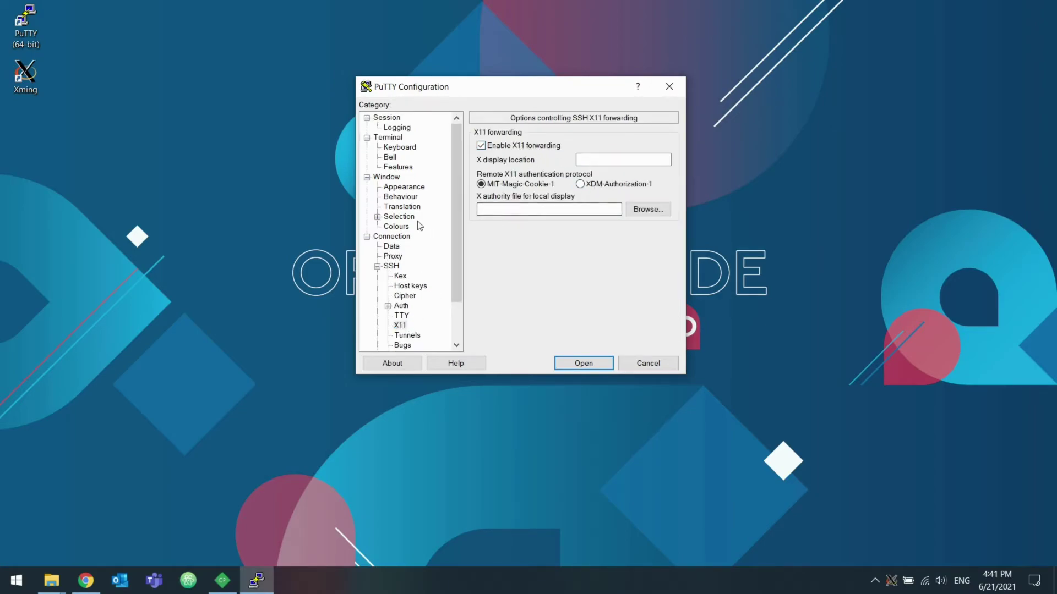
pyautogui.click(405, 128)
pyautogui.click(398, 118)
pyautogui.press('Tab')
pyautogui.write('1')
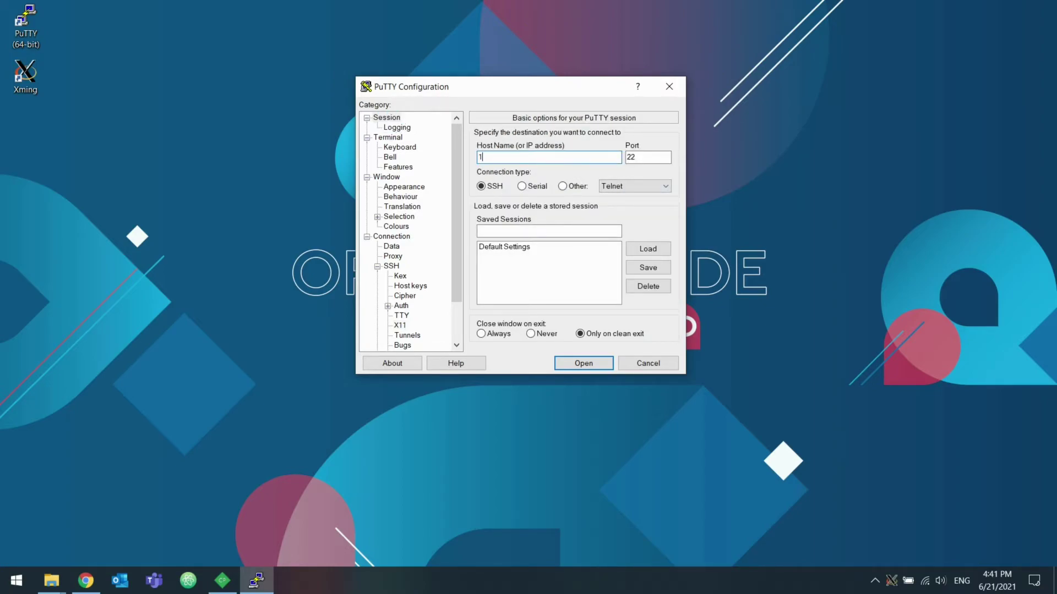
pyautogui.write('92.168.0.01')
pyautogui.press('BackSpace')
pyautogui.press('BackSpace')
# Step: Connect to 192.168.0.10 and log in with the username and password
pyautogui.write('10')
pyautogui.press('Return')
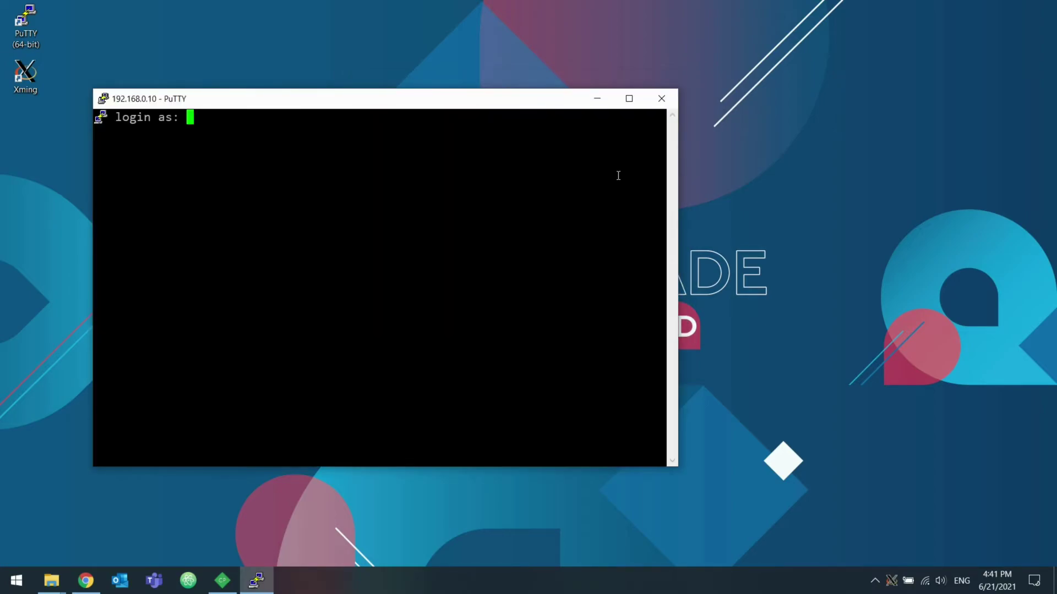
pyautogui.write('user')
pyautogui.press('Return')
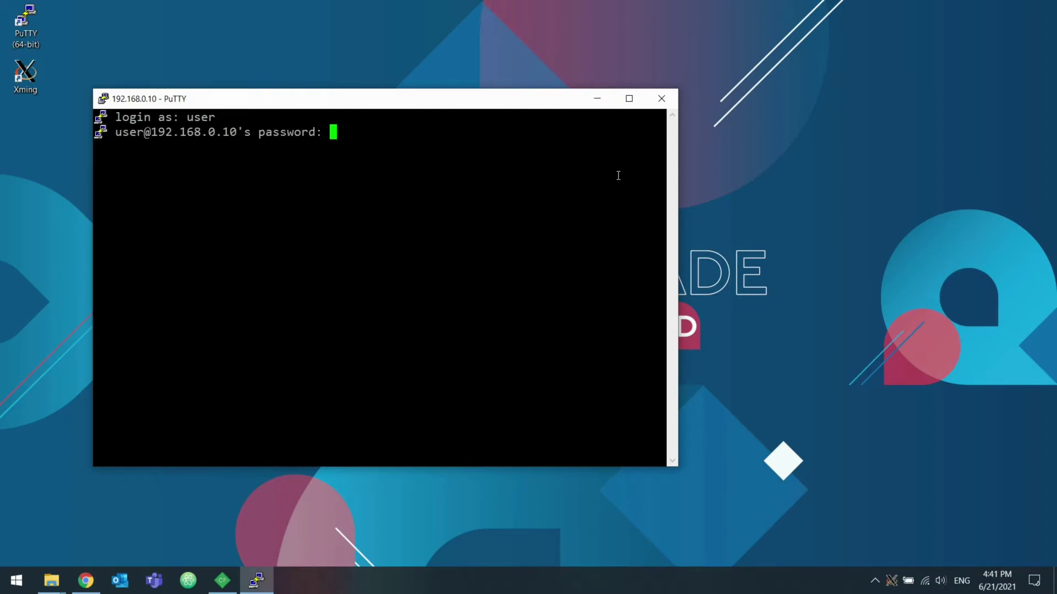
pyautogui.press('Return')
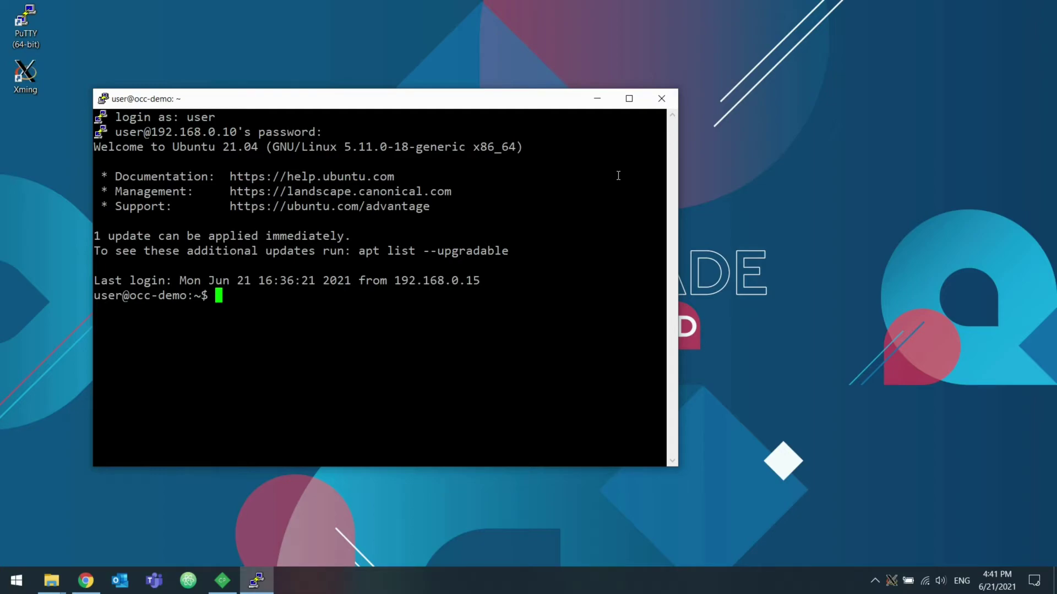
# Step: List the home folder and launch the CADProcessor AppImage command line
pyautogui.write('ls')
pyautogui.press('Return')
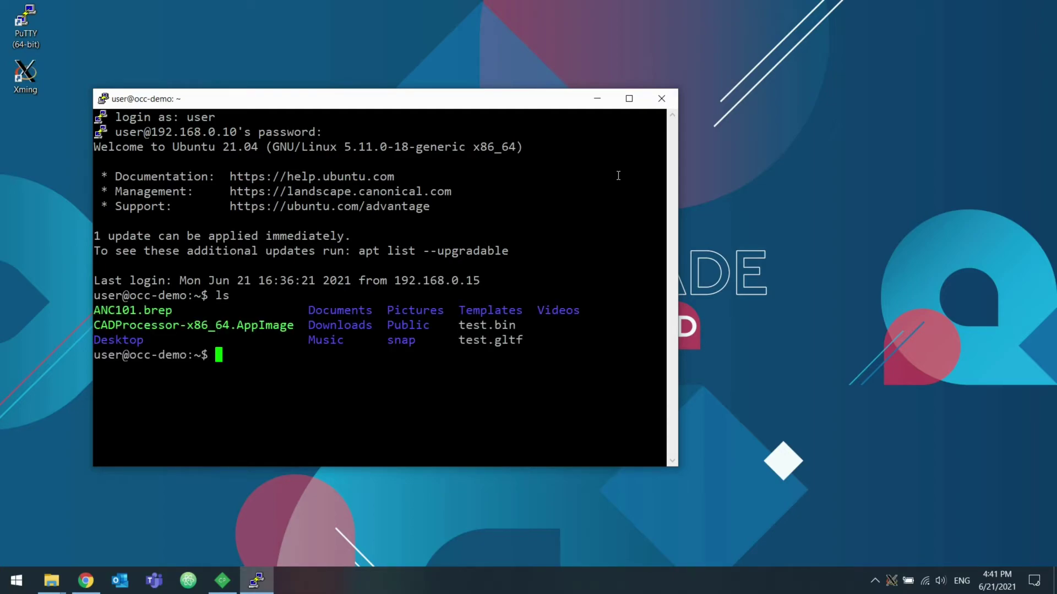
pyautogui.write('./CAD')
pyautogui.press('Tab')
pyautogui.press('Return')
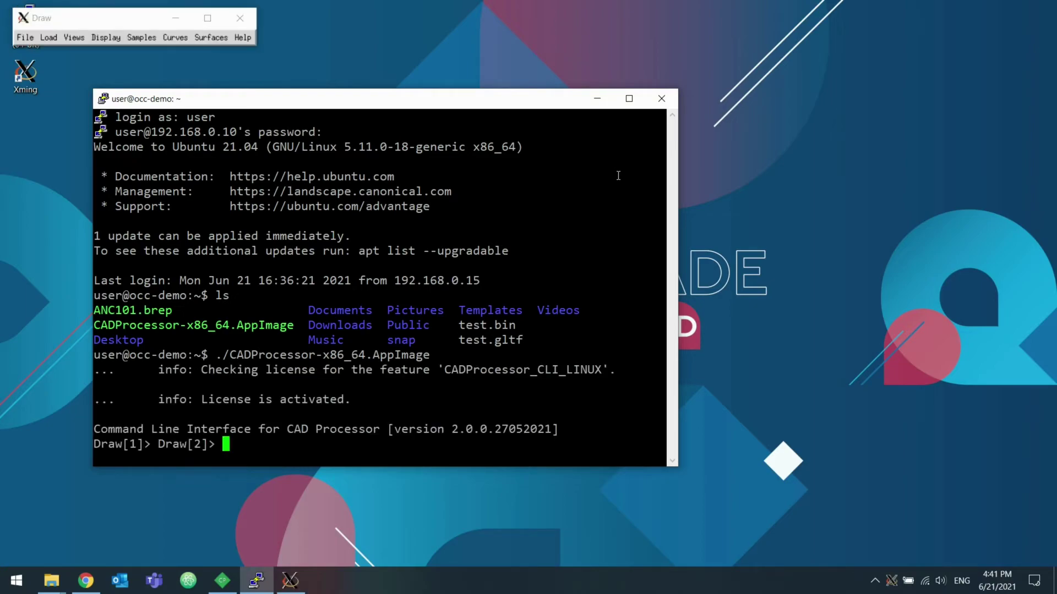
# Step: Create model M with api_new M and list the files in the home folder
pyautogui.press('Return')
pyautogui.press('Return')
pyautogui.press('Return')
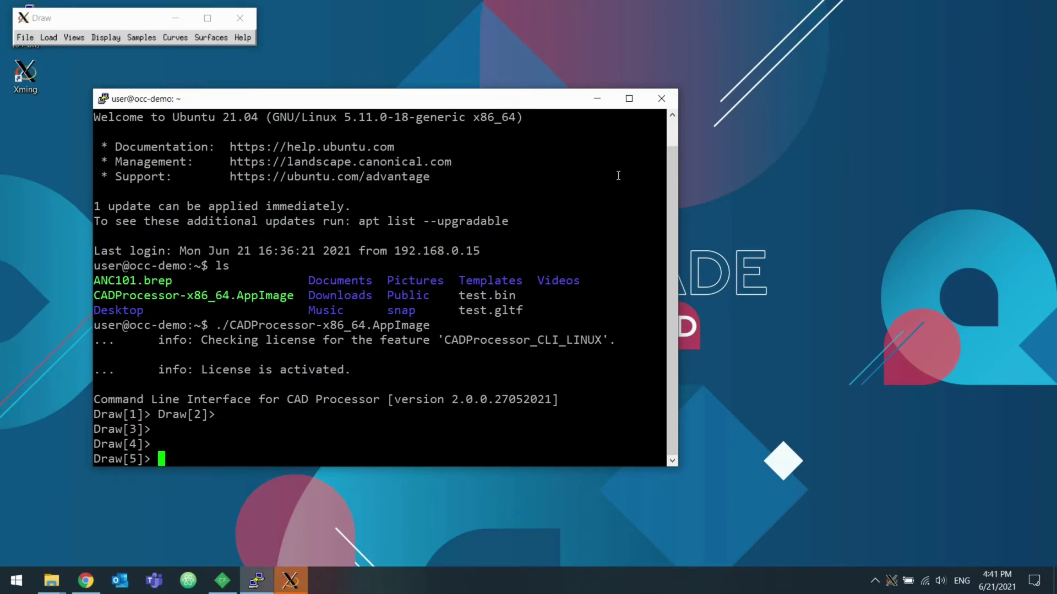
pyautogui.write('api_new M')
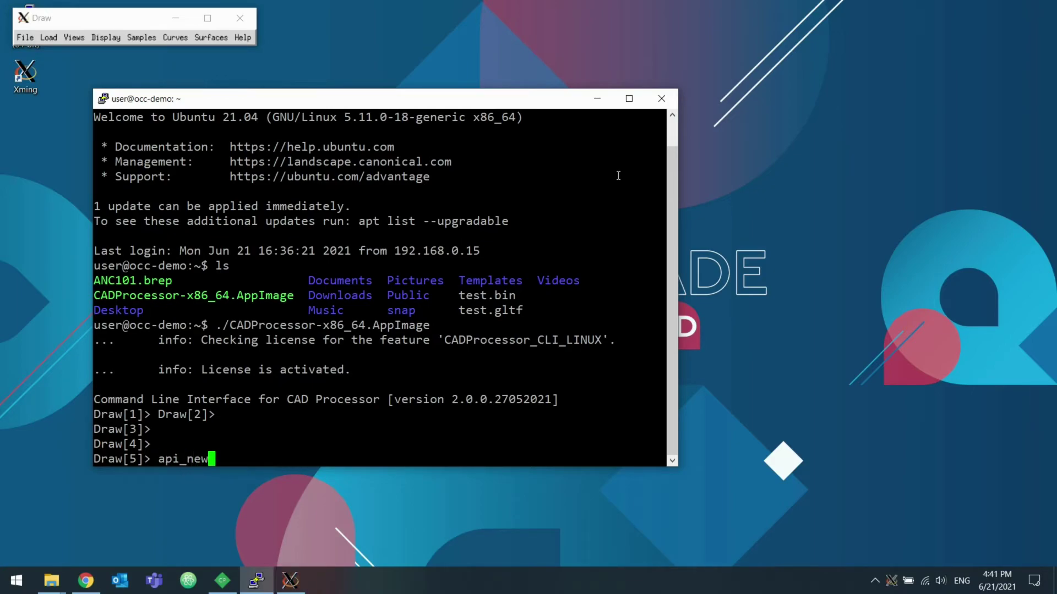
pyautogui.press('Return')
pyautogui.write('api_')
pyautogui.press('BackSpace')
pyautogui.press('BackSpace')
pyautogui.press('BackSpace')
pyautogui.press('BackSpace')
pyautogui.write('cd')
pyautogui.press('Return')
pyautogui.write('ls')
pyautogui.press('Return')
# Step: Load ANC101.brep into M with api_load, pasting the file name from the listing
pyautogui.write('api_')
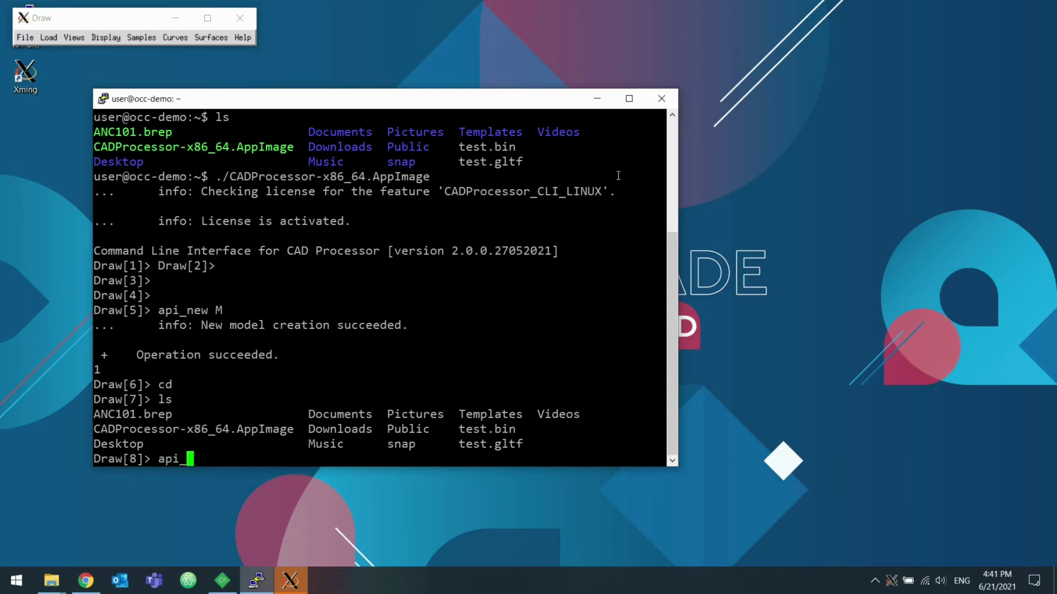
pyautogui.write('load M -filename')
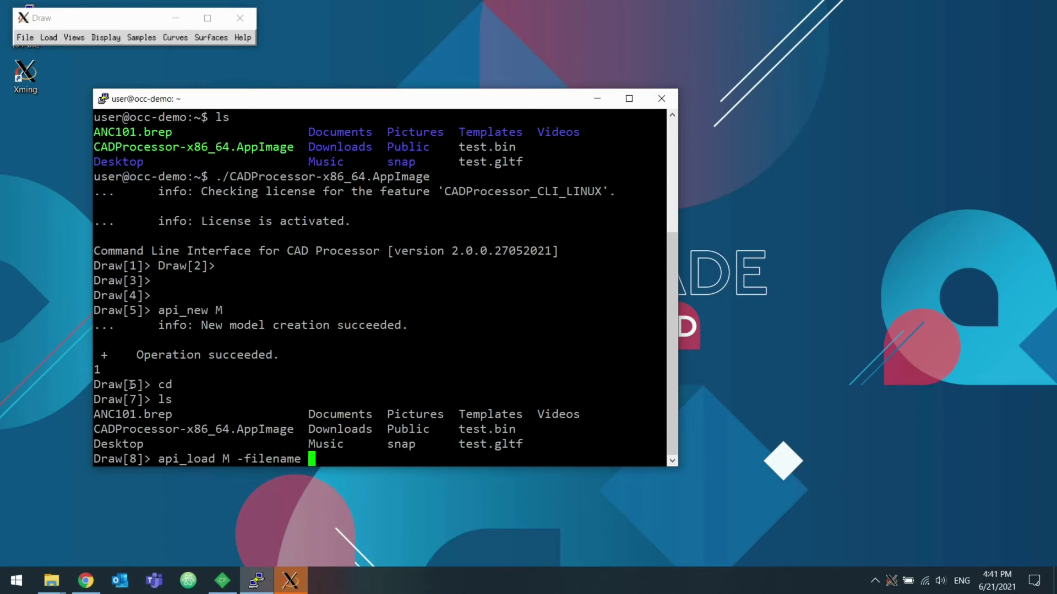
pyautogui.doubleClick(132, 414)
pyautogui.rightClick(357, 383)
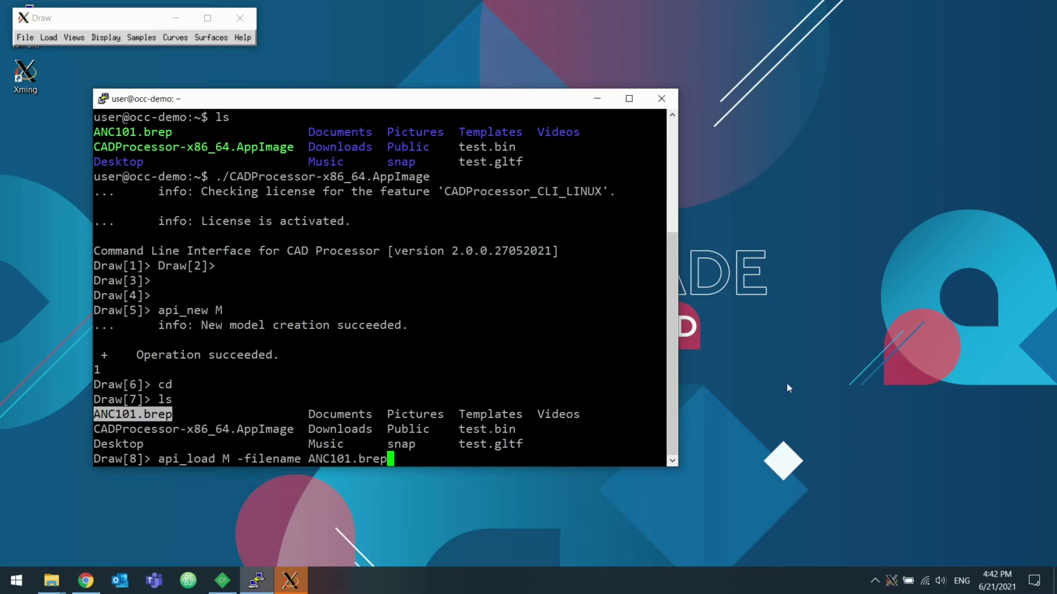
pyautogui.press('Return')
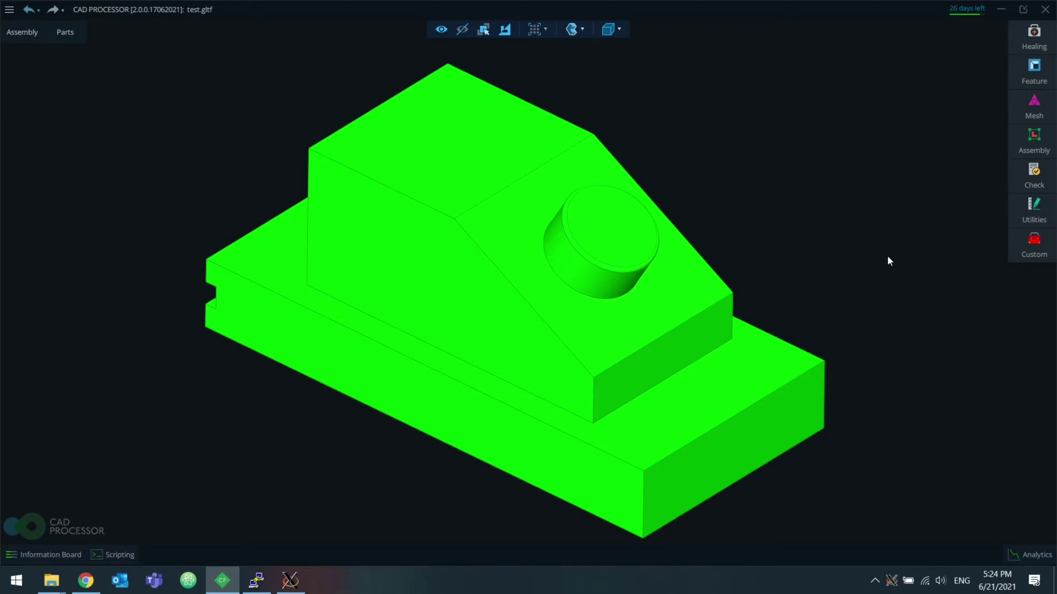
# Step: Open the Scripting editor with an empty Untitled script and bring up the script file chooser
pyautogui.click(108, 553)
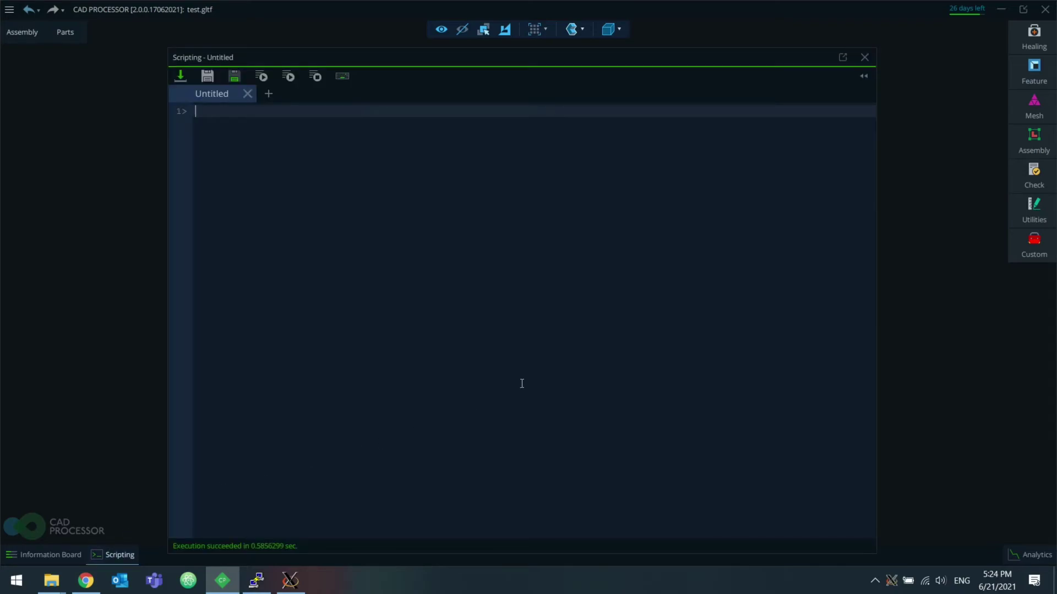
pyautogui.click(863, 77)
pyautogui.click(864, 77)
pyautogui.moveTo(561, 64)
pyautogui.mouseDown()
pyautogui.moveTo(540, 448)
pyautogui.moveTo(561, 448)
pyautogui.moveTo(577, 93)
pyautogui.moveTo(544, 273)
pyautogui.moveTo(579, 62)
pyautogui.mouseUp()
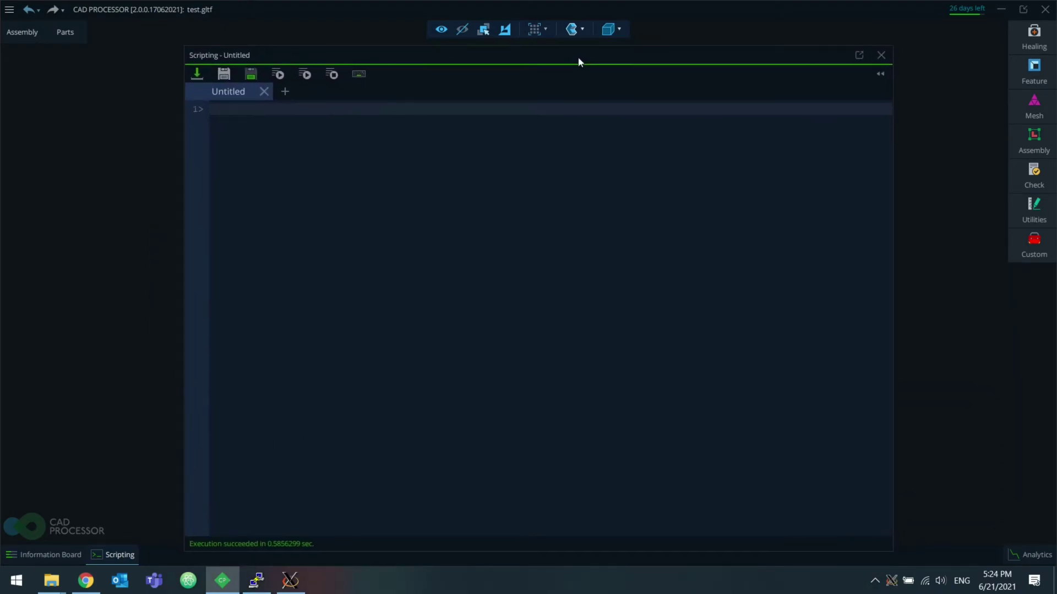
pyautogui.click(199, 74)
# Step: Open process.tcl and highlight its glob file types and the C:/Examples/ input directory
pyautogui.doubleClick(248, 175)
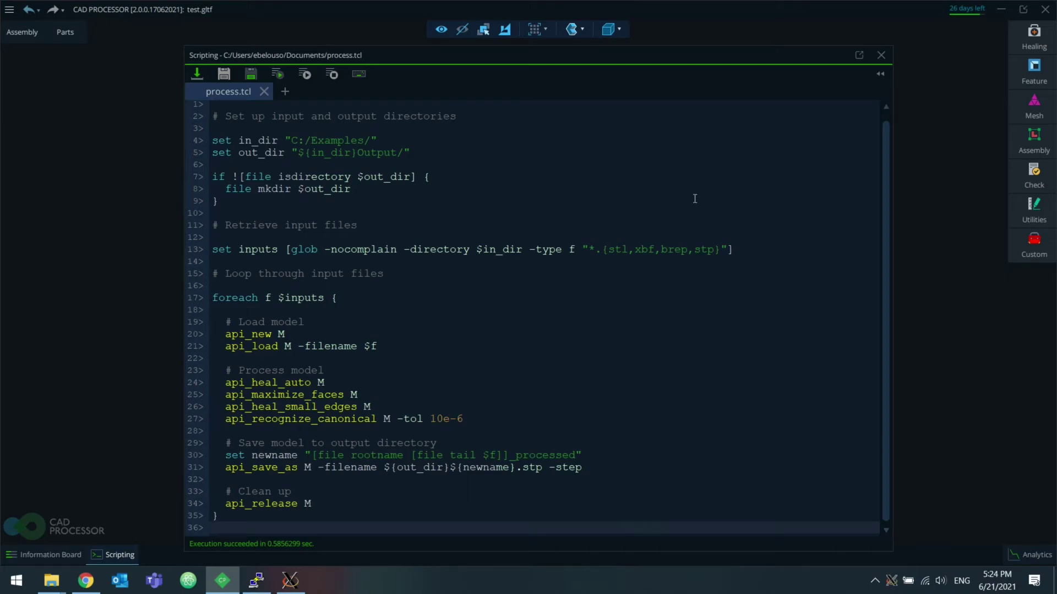
pyautogui.moveTo(608, 249); pyautogui.dragTo(713, 249)
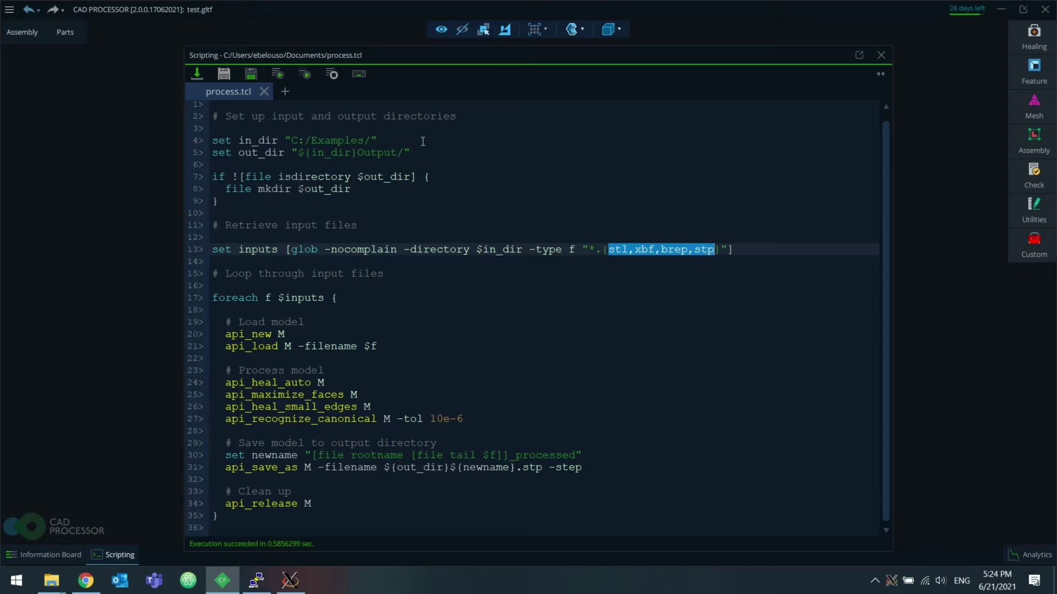
pyautogui.moveTo(377, 140); pyautogui.dragTo(291, 141)
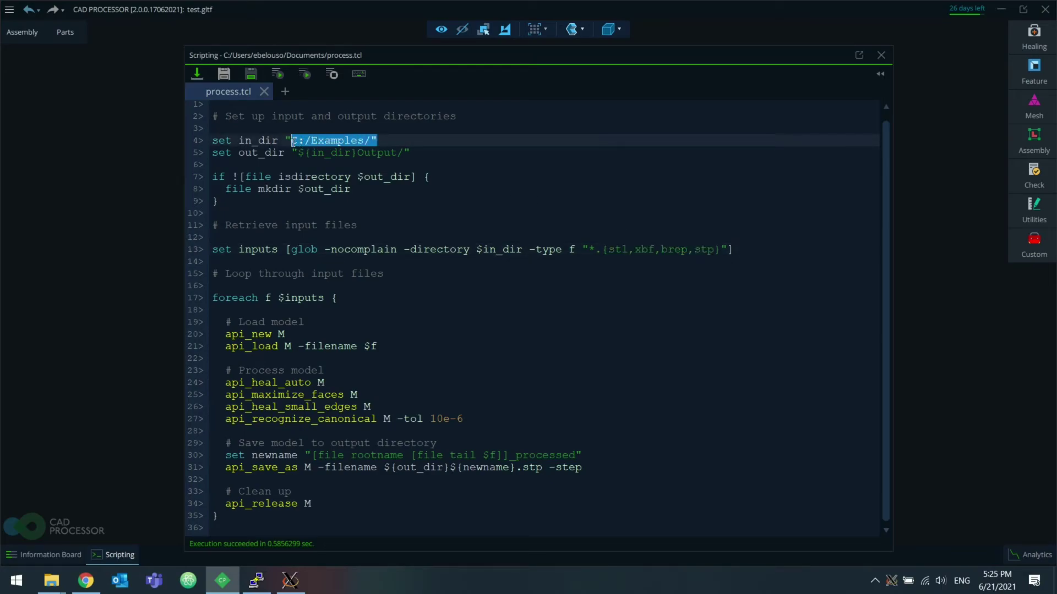
pyautogui.click(534, 169)
# Step: Highlight the four model-processing commands and the -step option on the save-to-Output line
pyautogui.moveTo(529, 419); pyautogui.dragTo(195, 386)
pyautogui.click(555, 359)
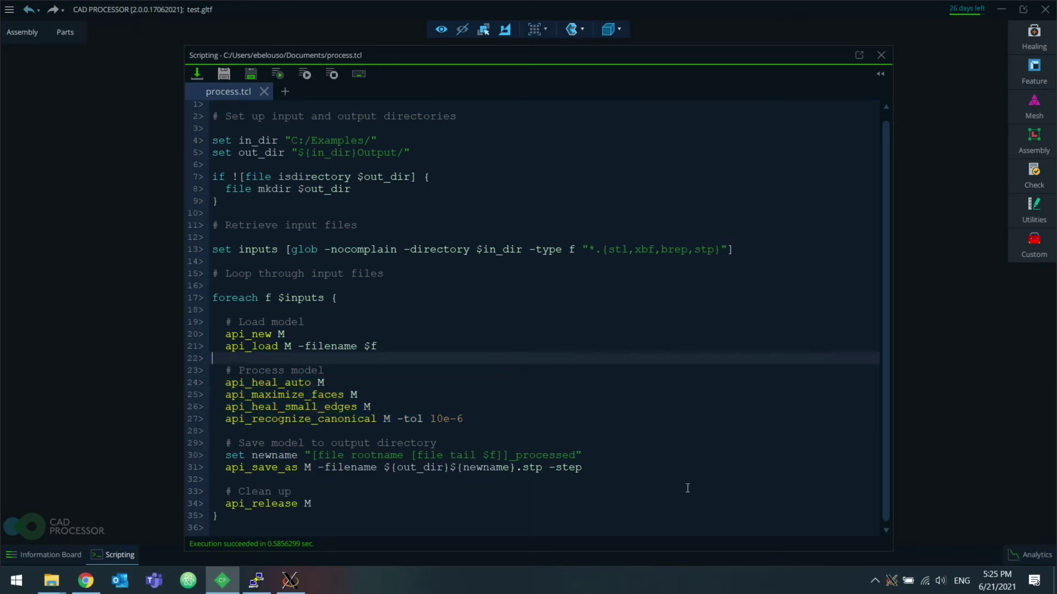
pyautogui.click(484, 468)
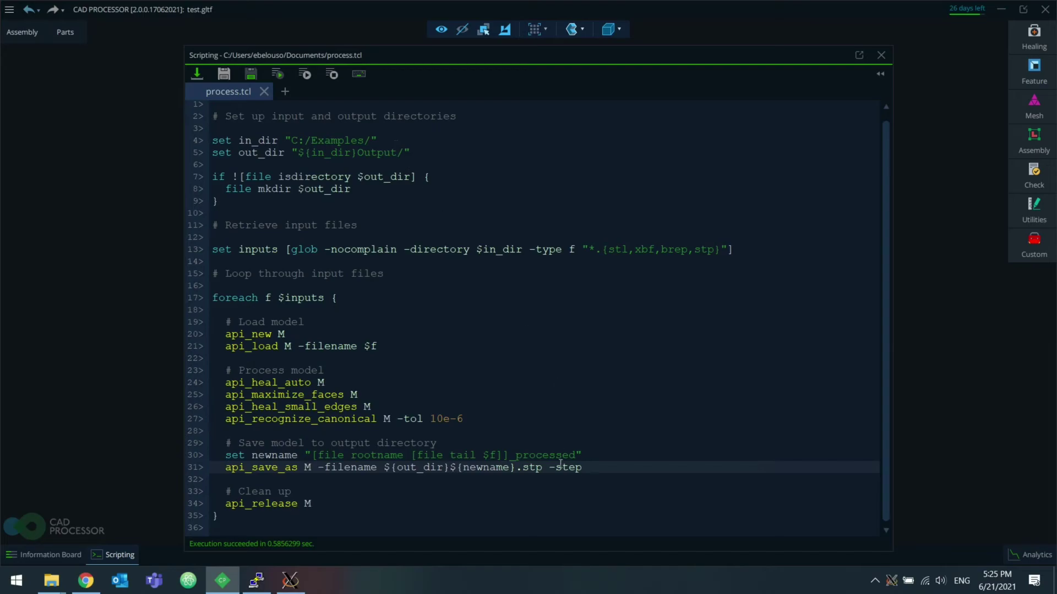
pyautogui.moveTo(550, 467); pyautogui.dragTo(588, 467)
pyautogui.click(591, 468)
# Step: Bring up the Models window and inspect its network path on 192.168.0.10
pyautogui.moveTo(51, 581)
pyautogui.click(96, 543)
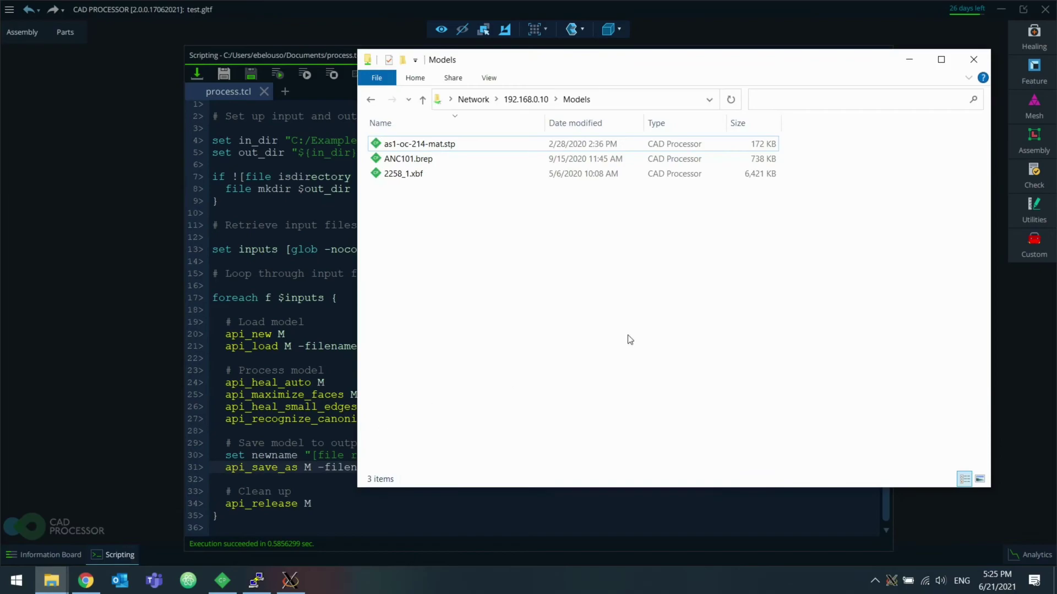
pyautogui.click(632, 99)
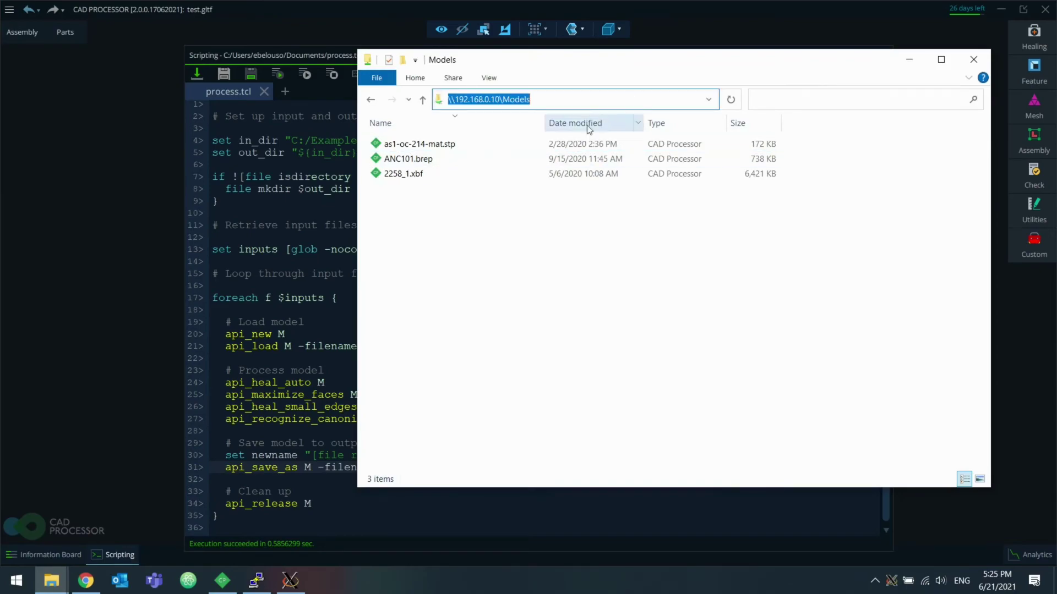
pyautogui.click(592, 215)
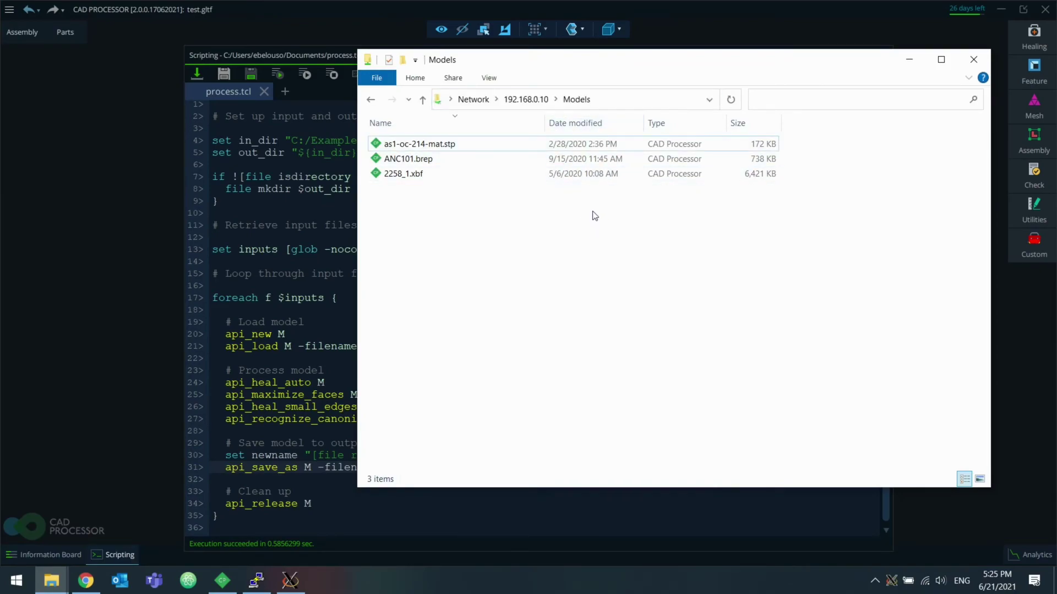
pyautogui.click(567, 102)
pyautogui.moveTo(567, 102); pyautogui.dragTo(502, 101)
pyautogui.click(637, 256)
# Step: Select and deselect as1-oc-214-mat.stp, ANC101.brep and 2258_1.xbf in Models
pyautogui.moveTo(441, 260); pyautogui.dragTo(410, 144)
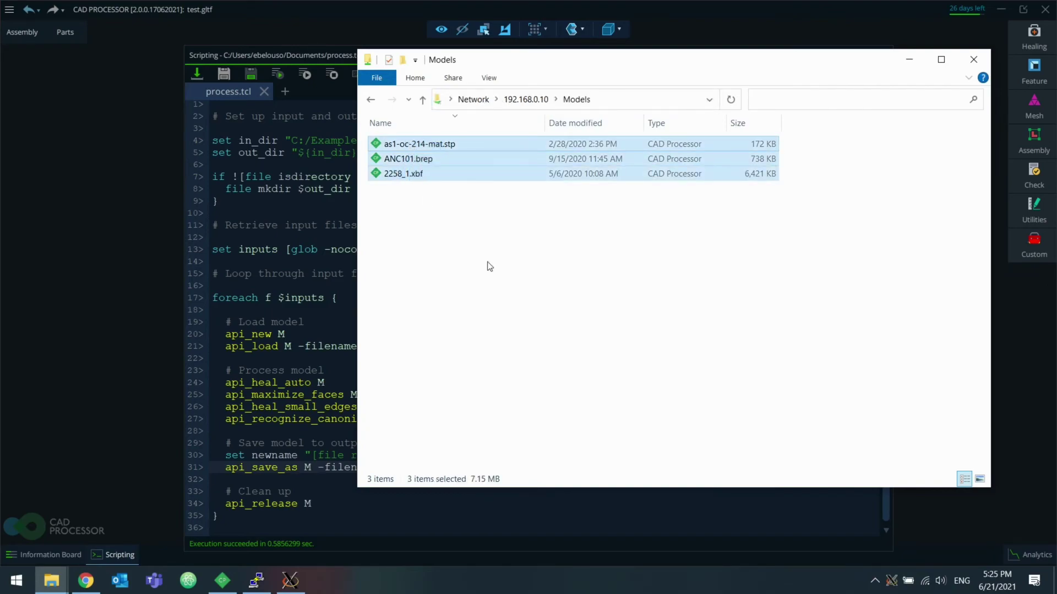
pyautogui.click(489, 266)
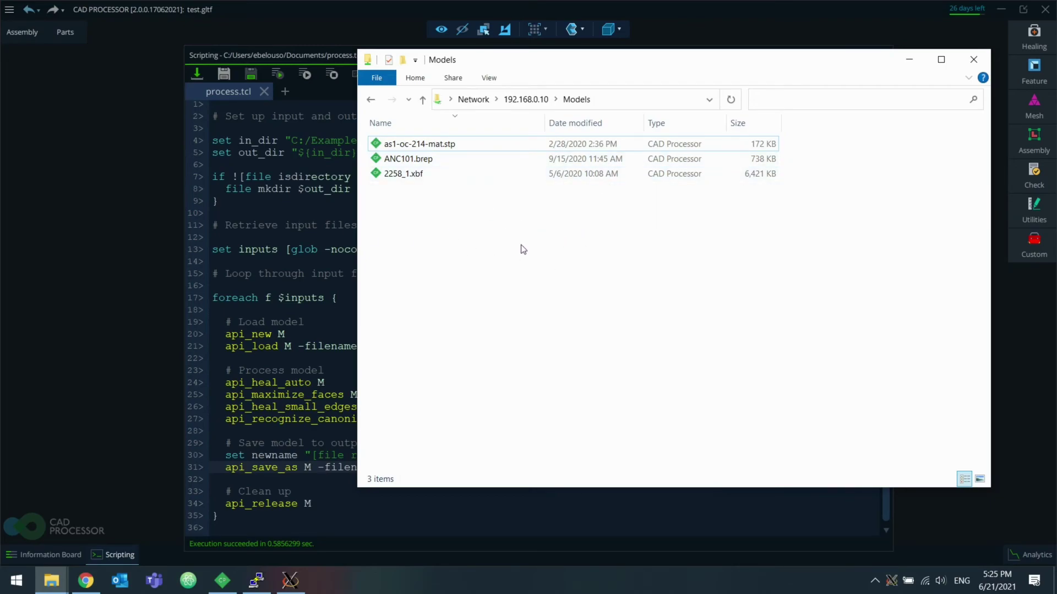
pyautogui.moveTo(426, 217); pyautogui.dragTo(436, 150)
pyautogui.click(507, 226)
# Step: Change in_dir in process.tcl from "C:/Examples/" to "/Models/" and save the script
pyautogui.hotkey('alt', 'Tab')
pyautogui.click(377, 139)
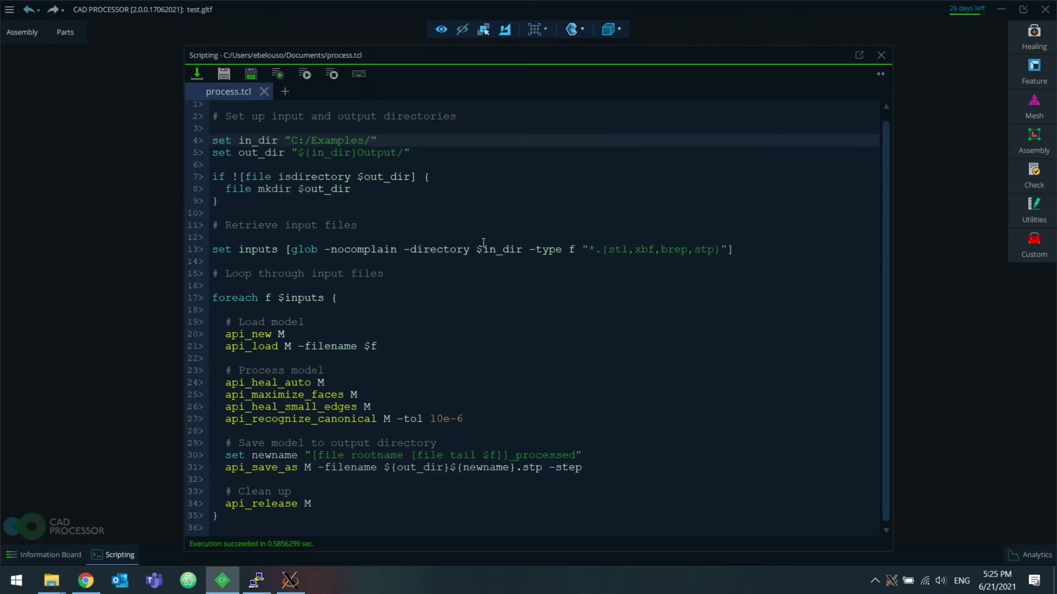
pyautogui.press('BackSpace')
pyautogui.press('BackSpace')
pyautogui.press('BackSpace')
pyautogui.press('BackSpace')
pyautogui.press('BackSpace')
pyautogui.press('BackSpace')
pyautogui.press('BackSpace')
pyautogui.press('BackSpace')
pyautogui.press('BackSpace')
pyautogui.press('BackSpace')
pyautogui.press('BackSpace')
pyautogui.press('BackSpace')
pyautogui.write('/Models/')
pyautogui.hotkey('ctrl', 's')
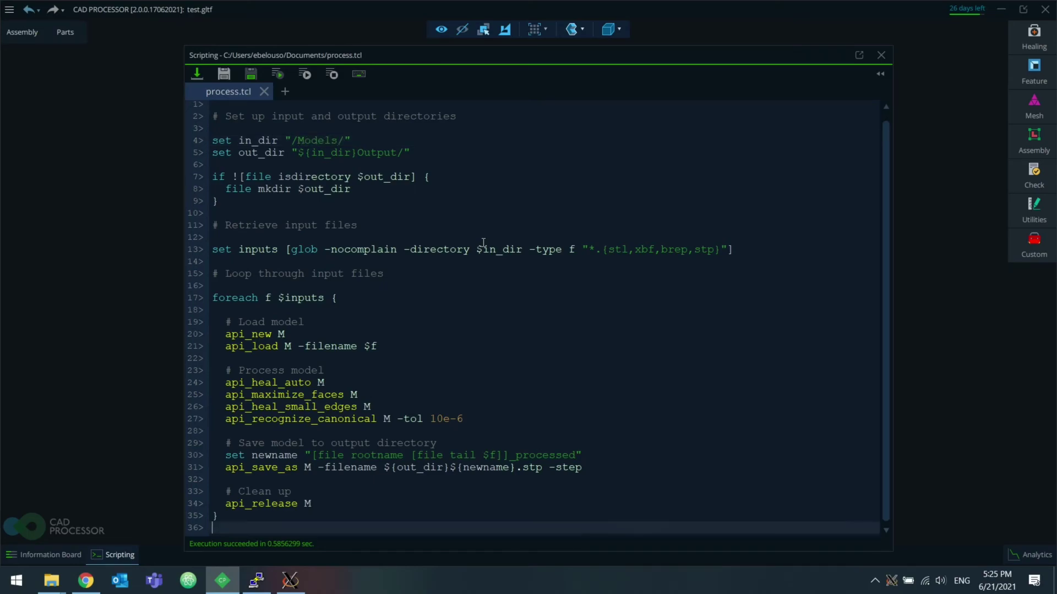
# Step: Copy process.tcl from Documents into the Models network folder
pyautogui.moveTo(58, 584)
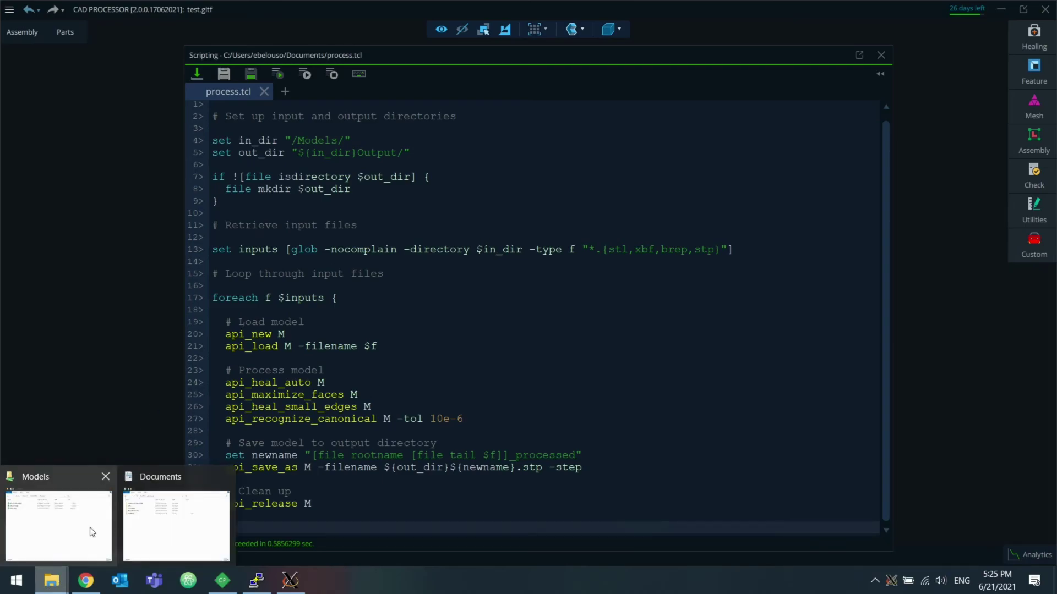
pyautogui.click(152, 513)
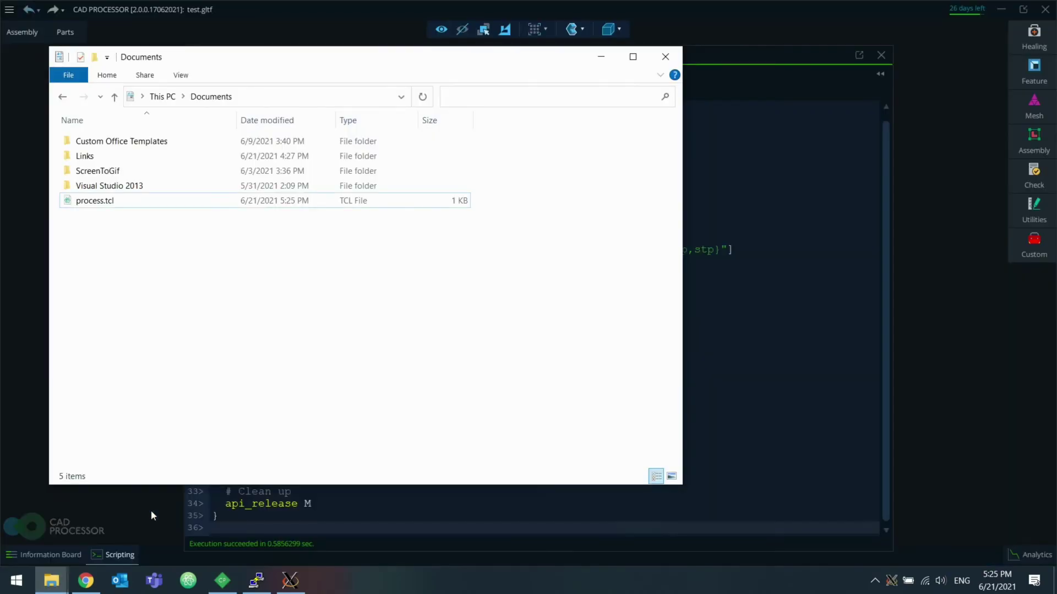
pyautogui.click(149, 200)
pyautogui.click(58, 575)
pyautogui.click(71, 507)
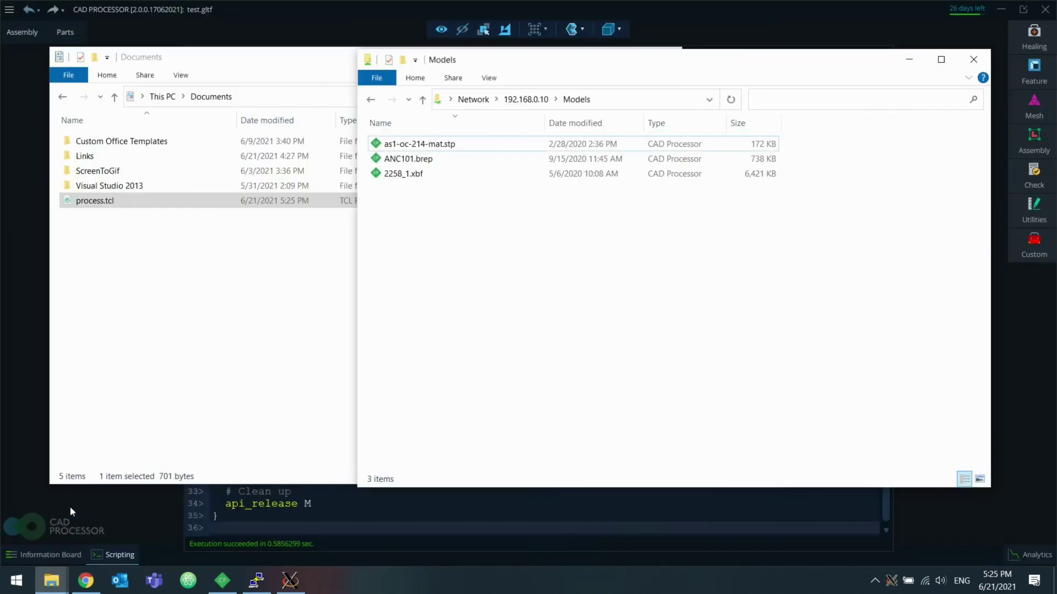
pyautogui.moveTo(134, 207); pyautogui.dragTo(562, 239)
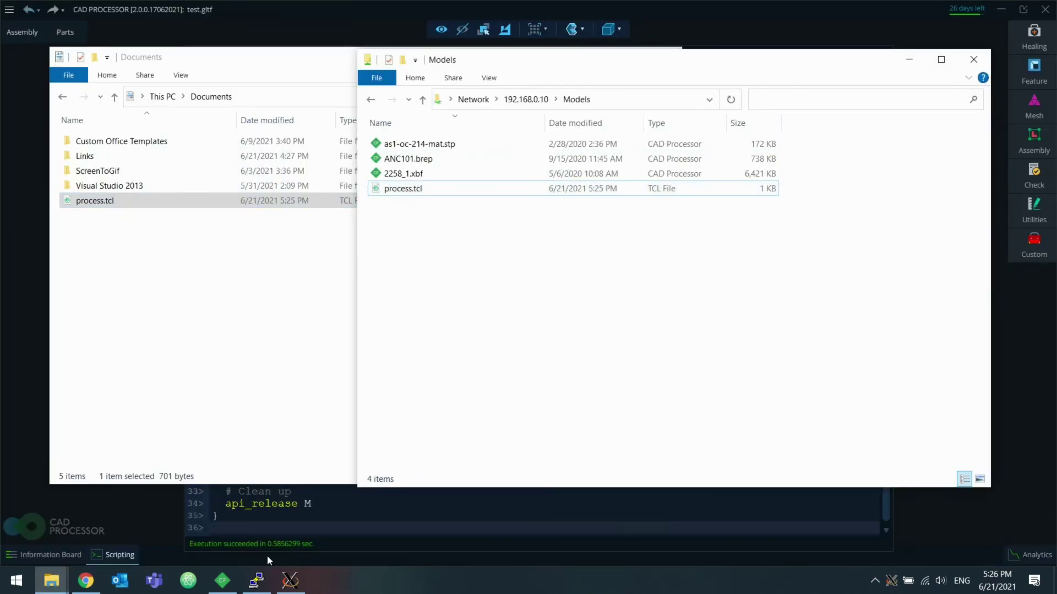
pyautogui.click(256, 579)
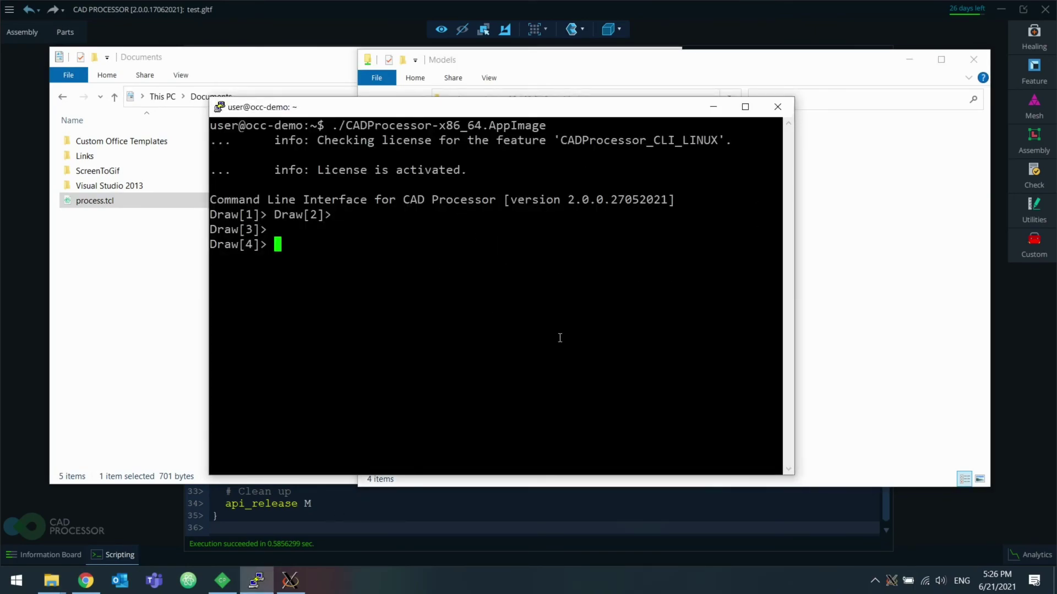
# Step: In the CLI, cd to /Models, list its files with ls, and run source process.tcl
pyautogui.write('cd /Models')
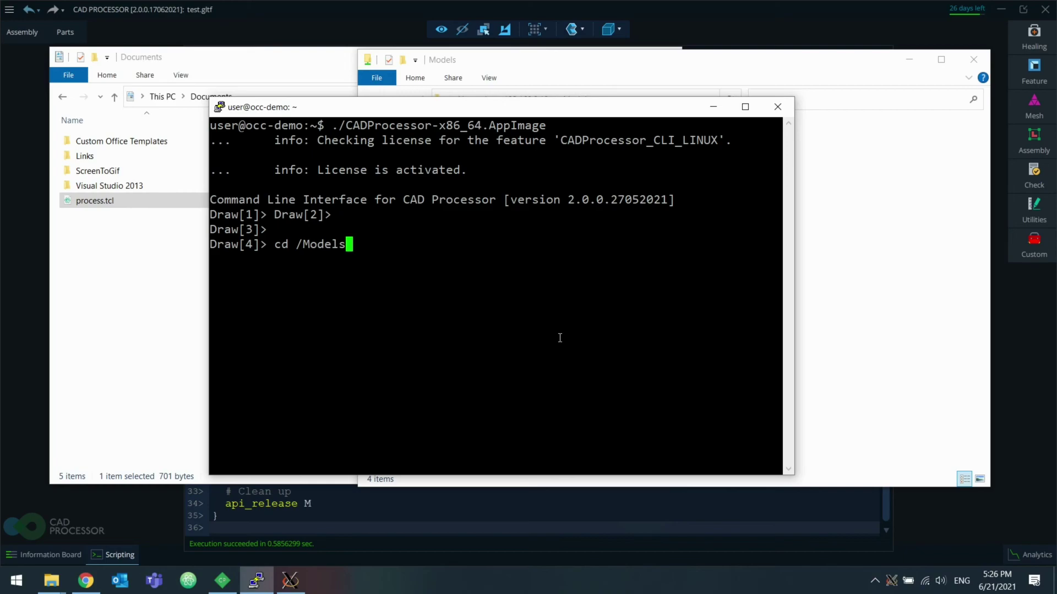
pyautogui.press('Return')
pyautogui.write('ls')
pyautogui.press('Return')
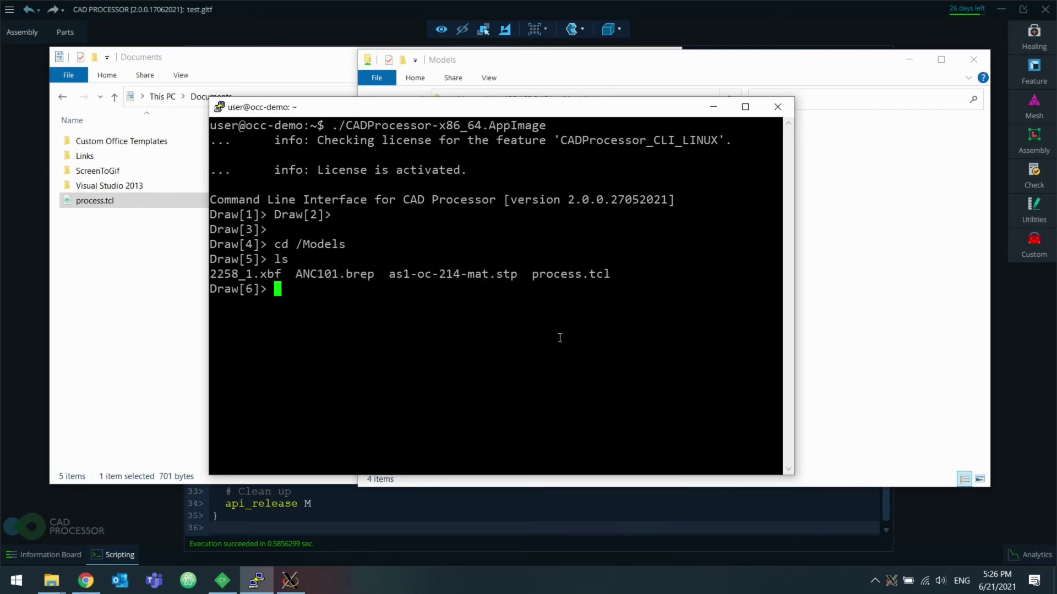
pyautogui.write('source process.tcl')
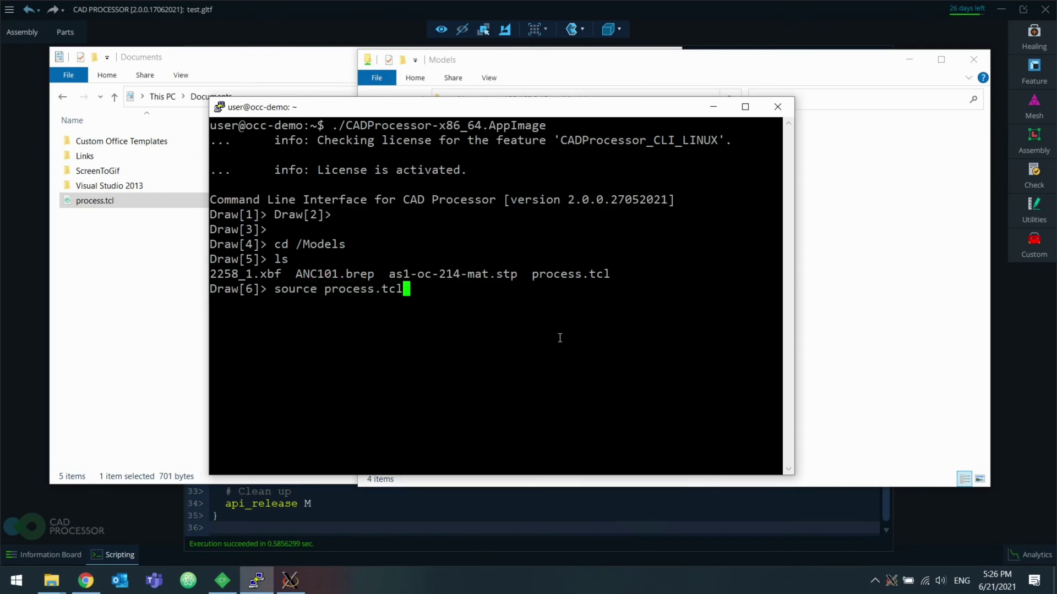
pyautogui.press('Return')
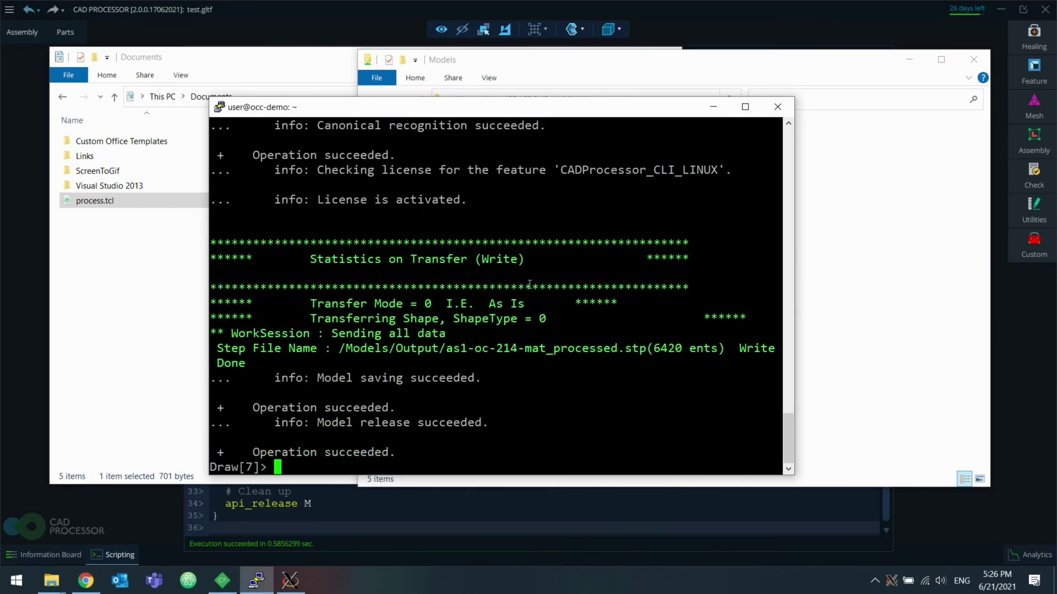
# Step: Open the Models/Output folder and check the three _processed.stp files
pyautogui.click(809, 260)
pyautogui.click(421, 207)
pyautogui.doubleClick(460, 203)
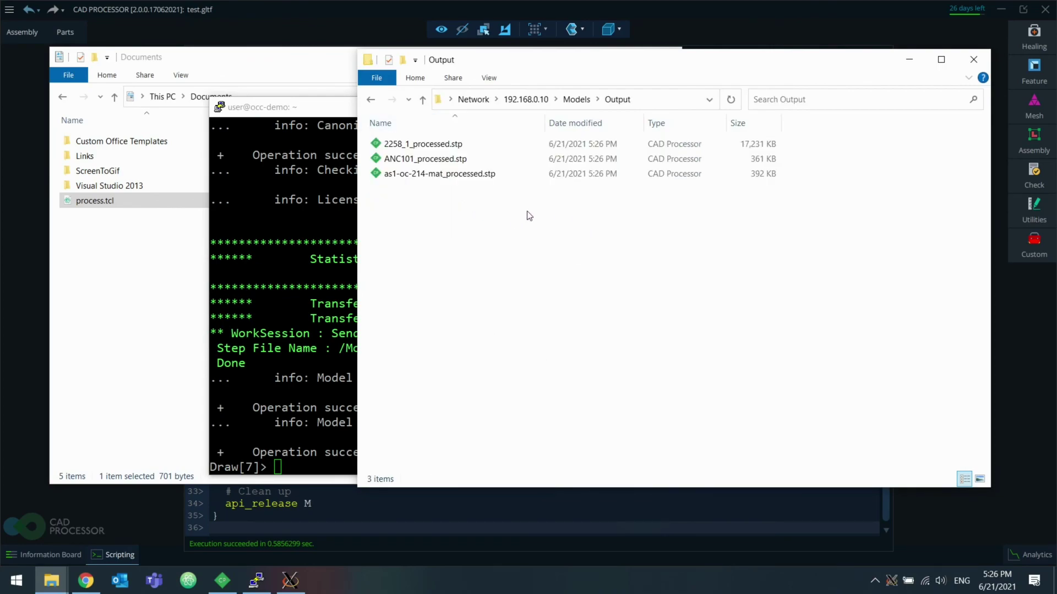
pyautogui.moveTo(496, 228); pyautogui.dragTo(441, 141)
pyautogui.click(549, 222)
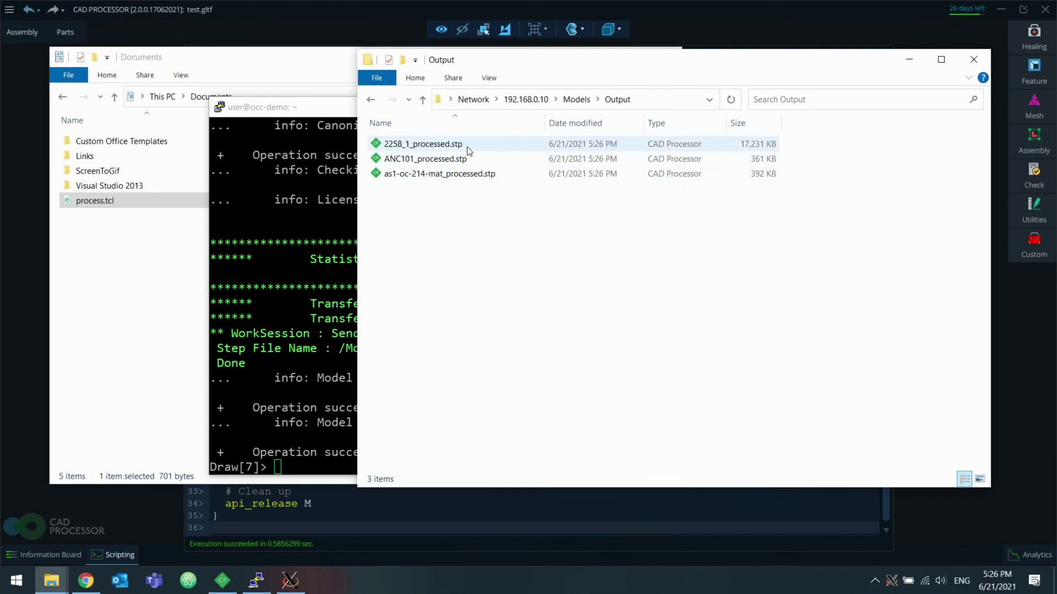